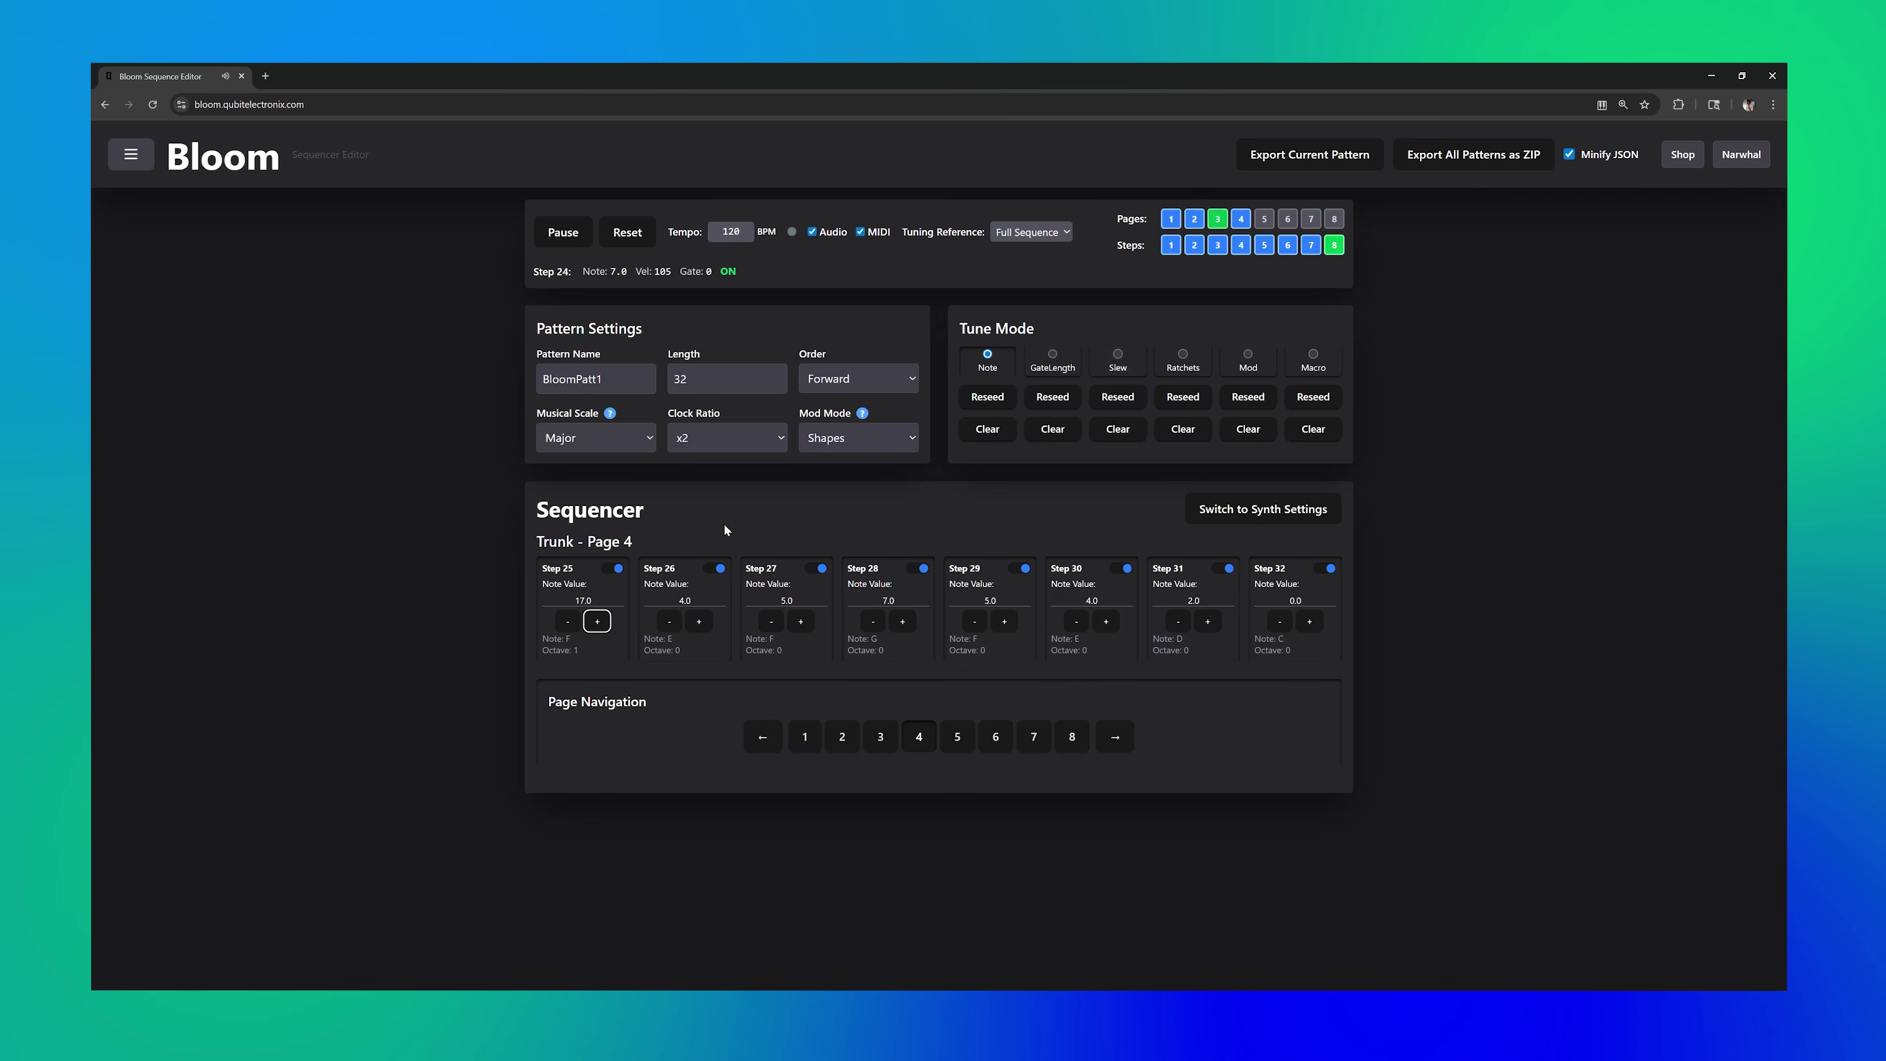
Lower the note value of step 25 on page 4 of the Trunk sequence
click(568, 623)
click(568, 623)
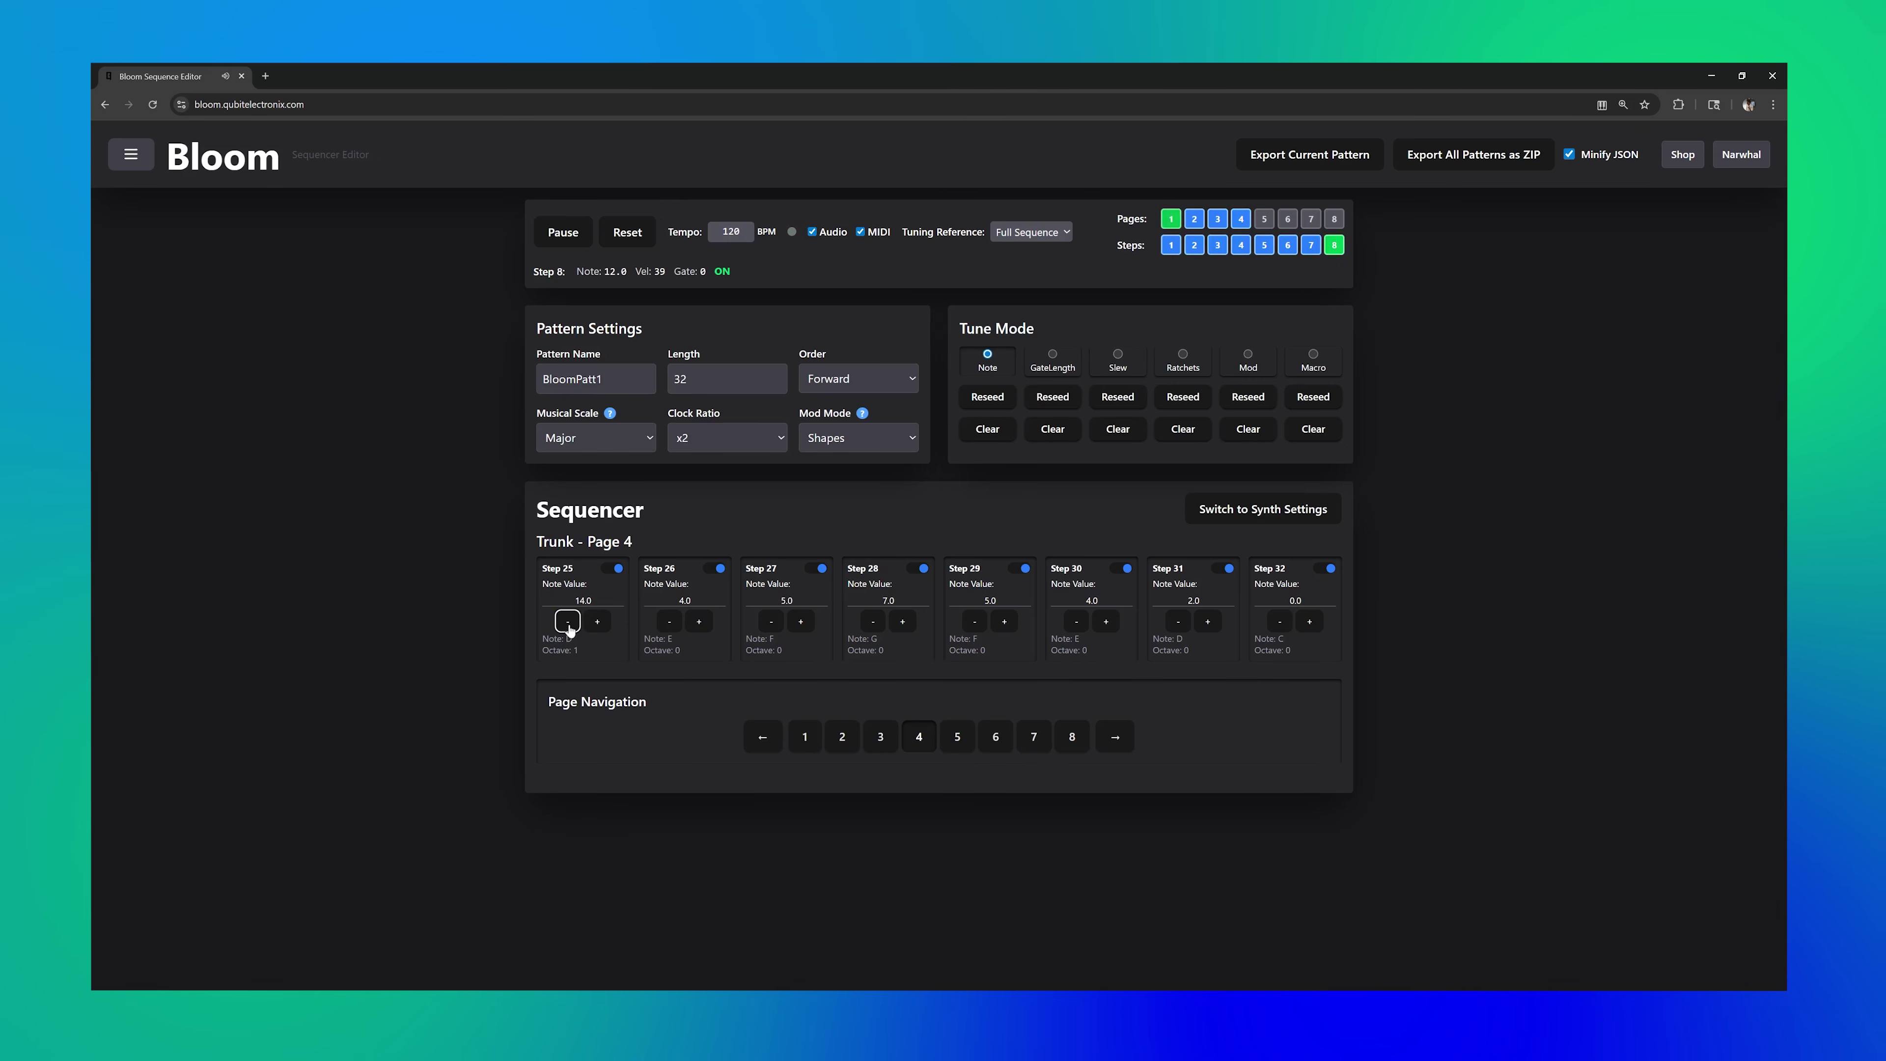
click(568, 623)
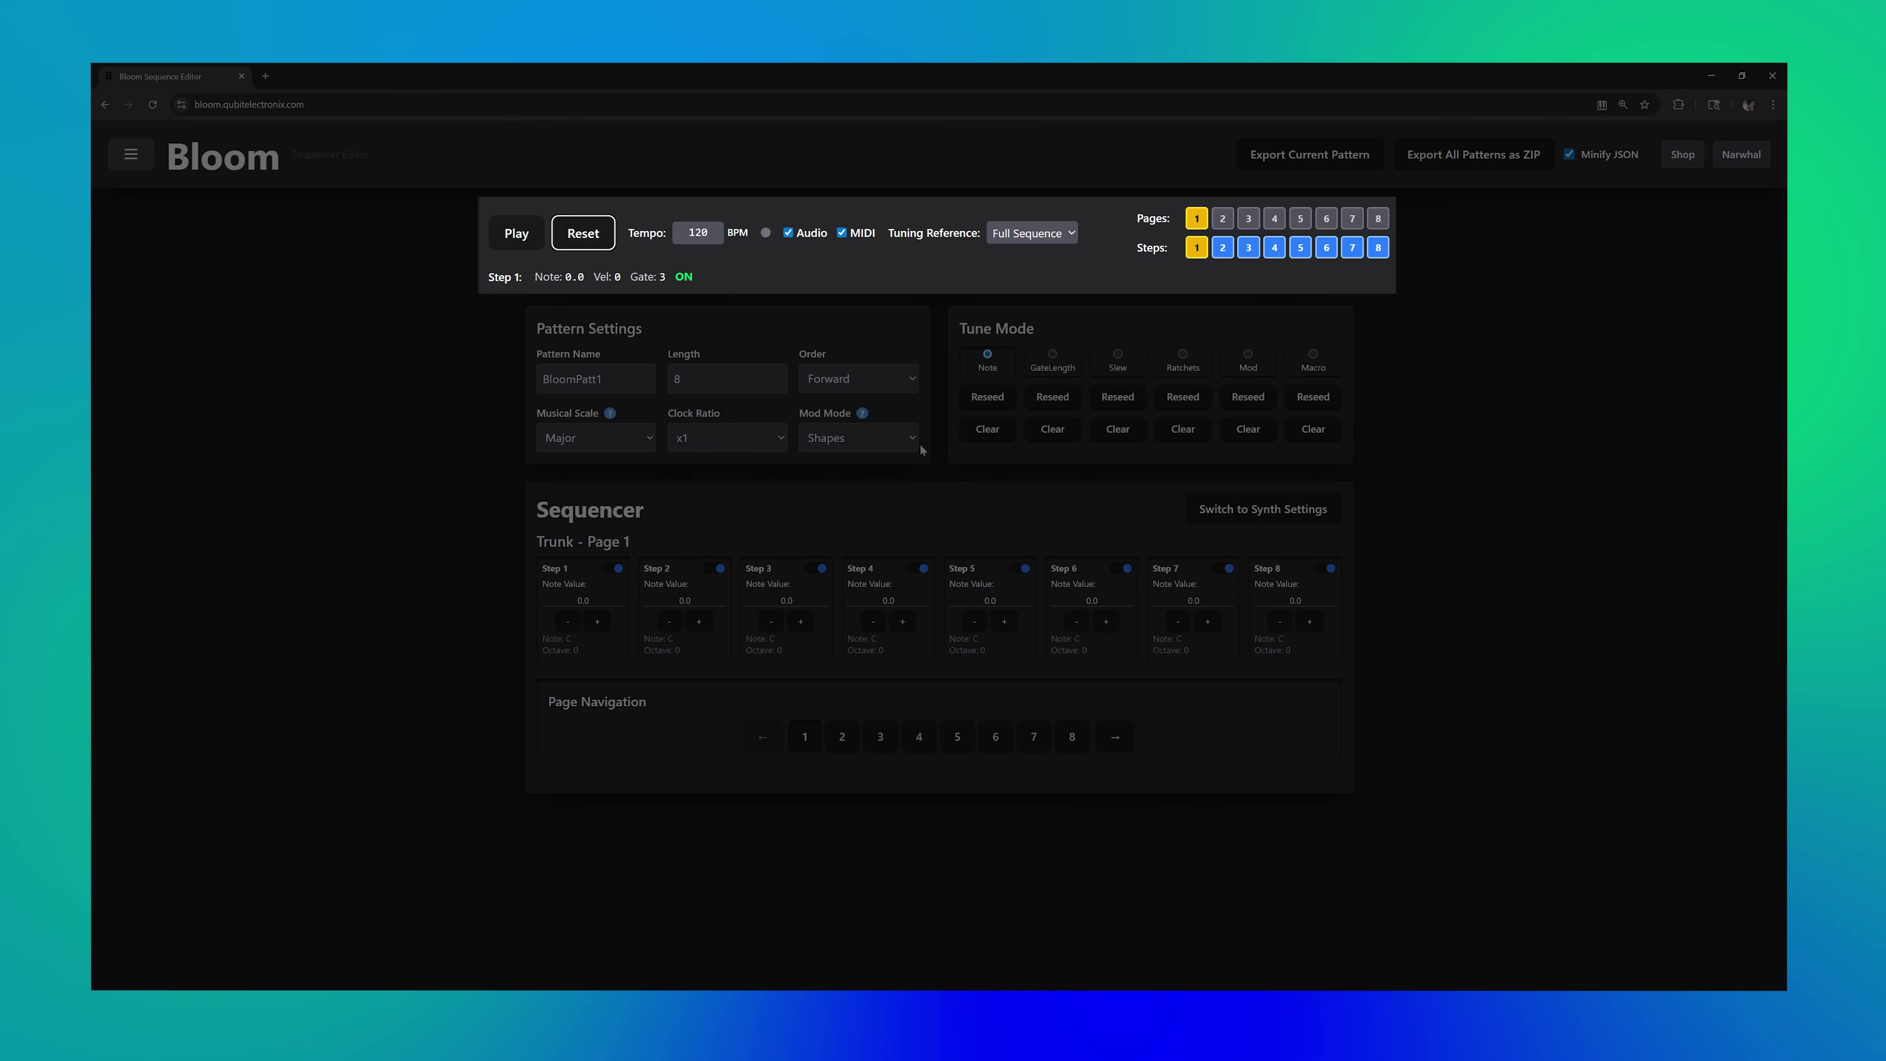
Start playback of the pattern and set the synth waveform to Sawtooth in the synth settings
click(533, 237)
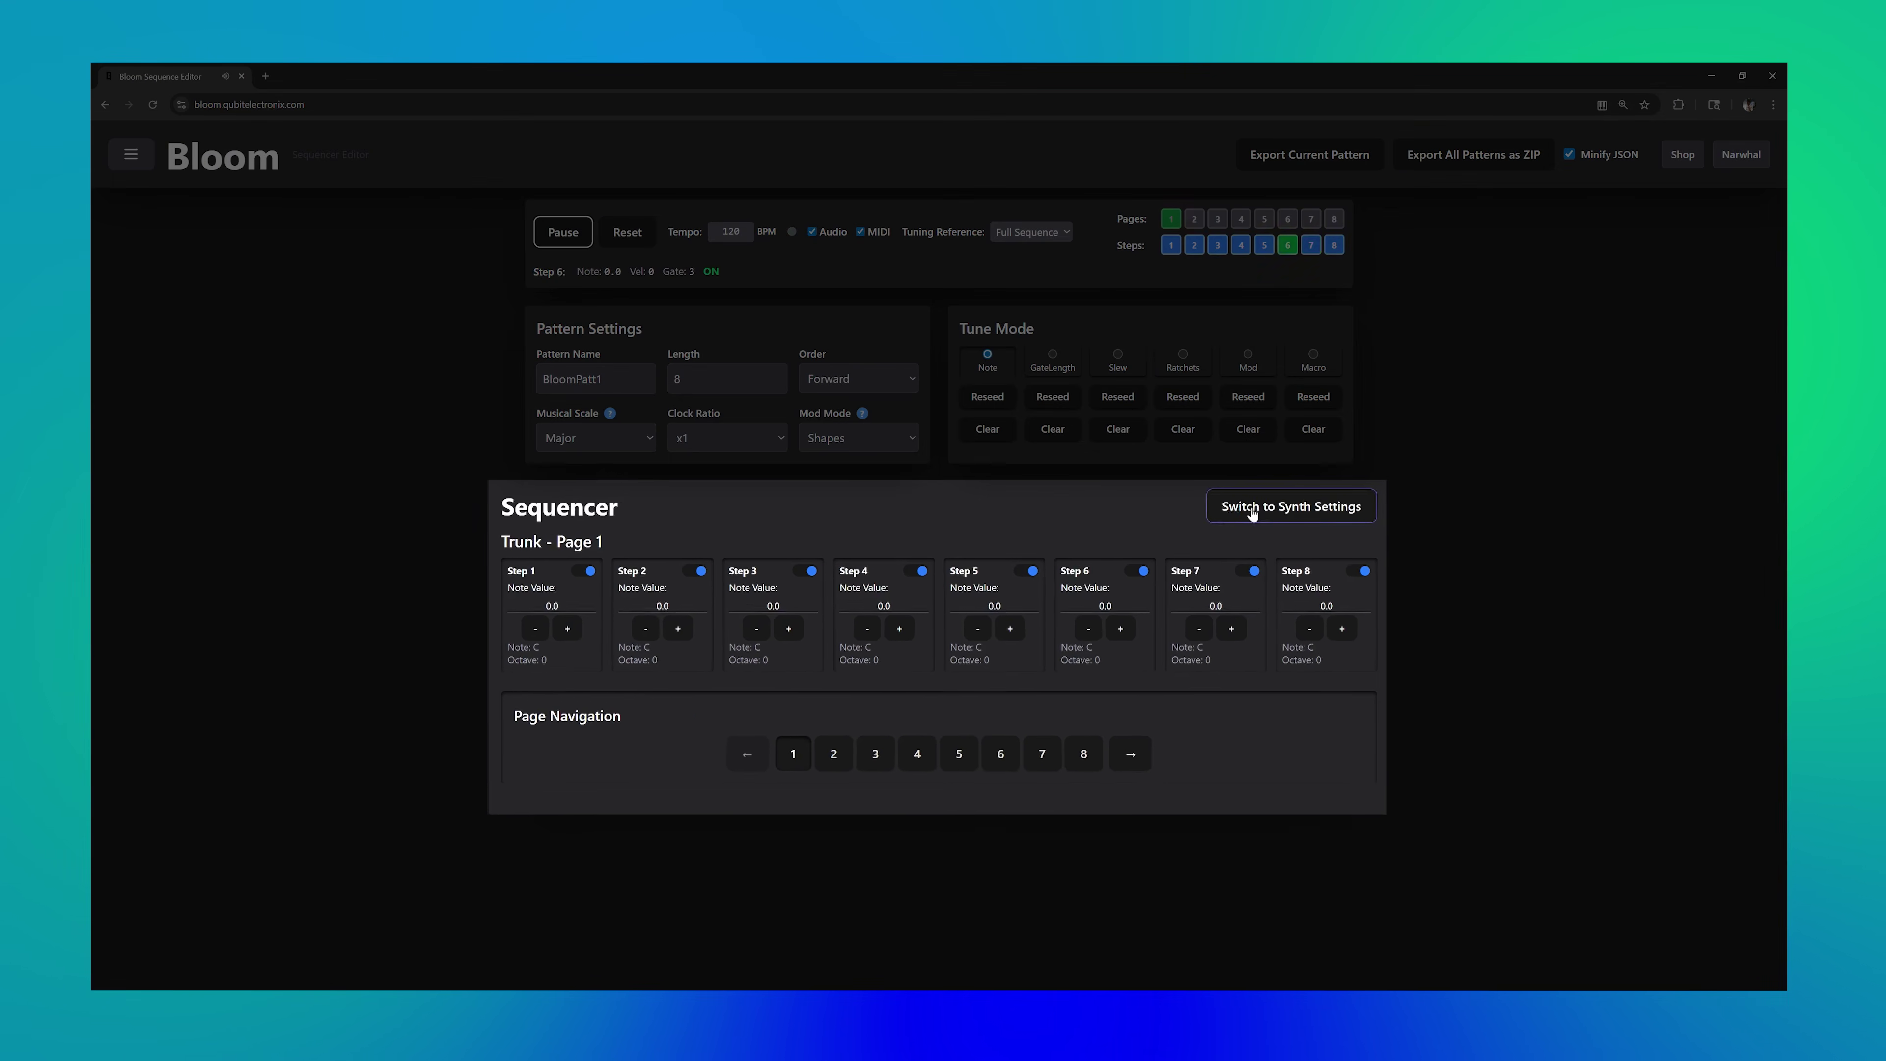
click(1283, 509)
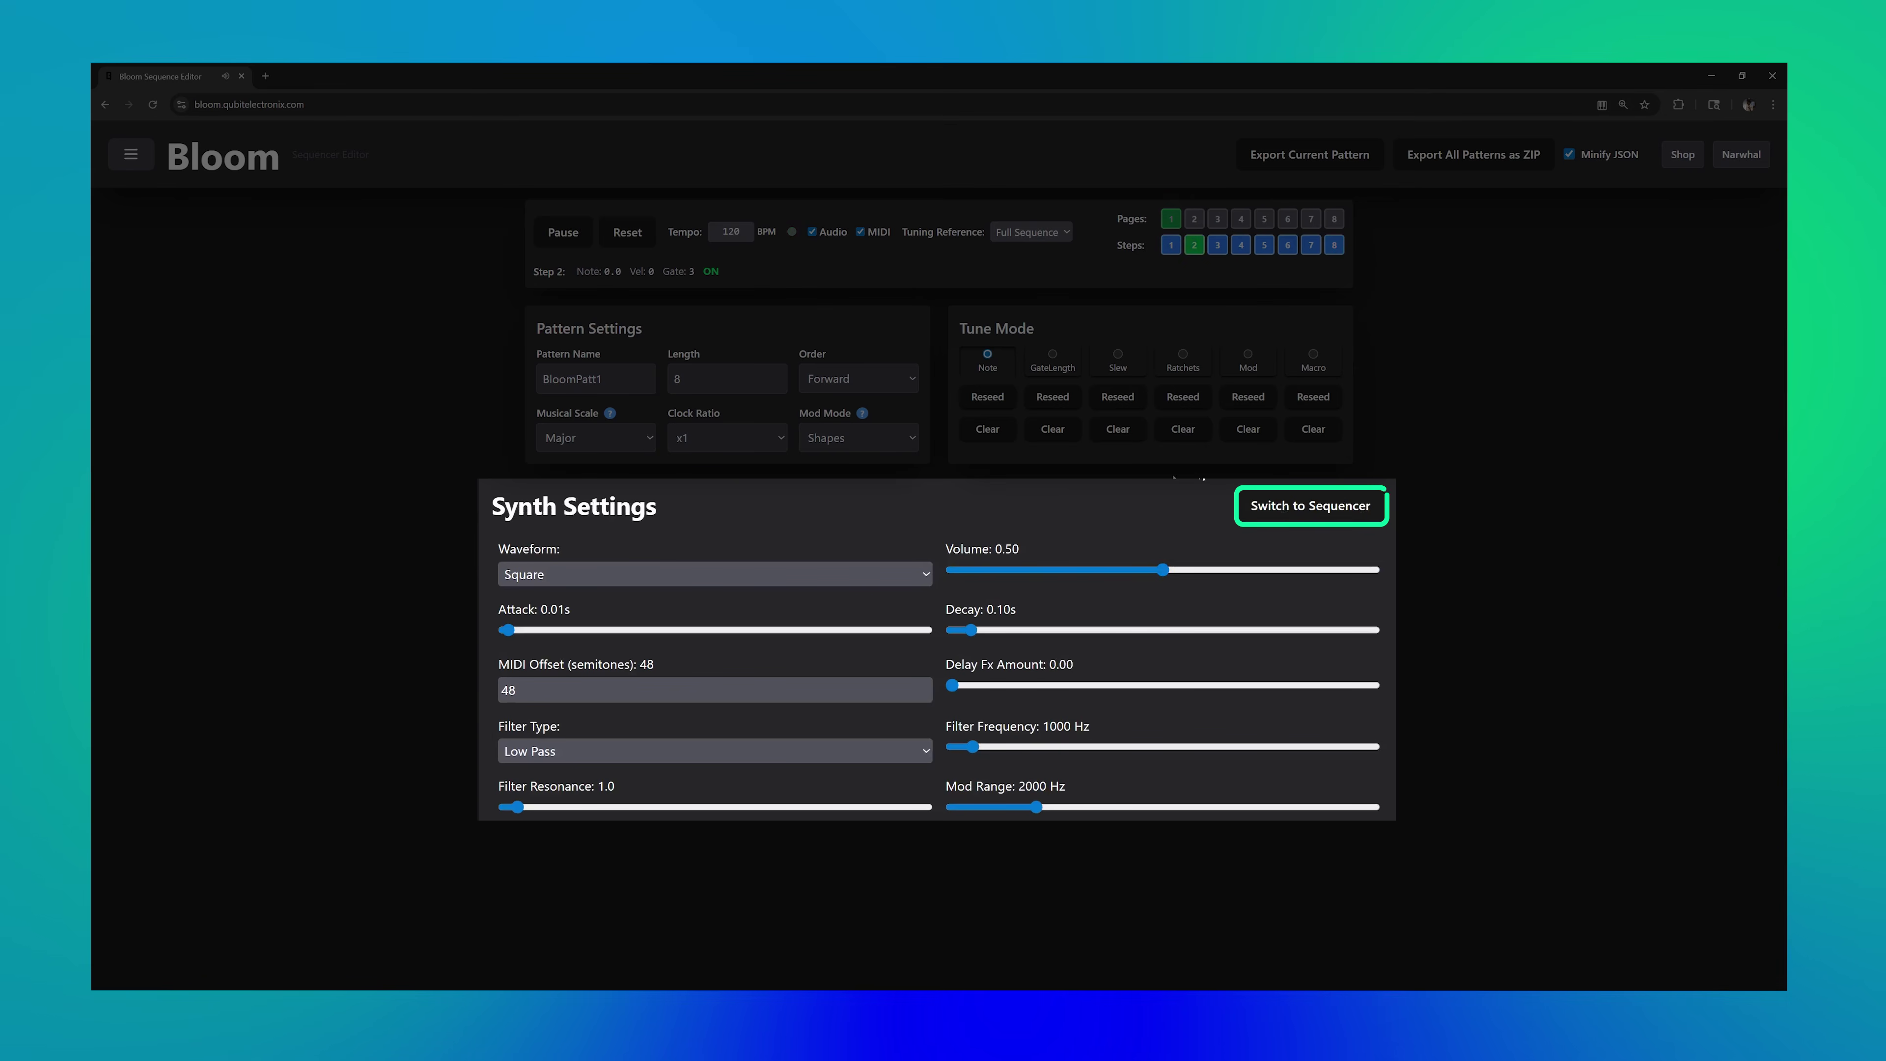
click(897, 572)
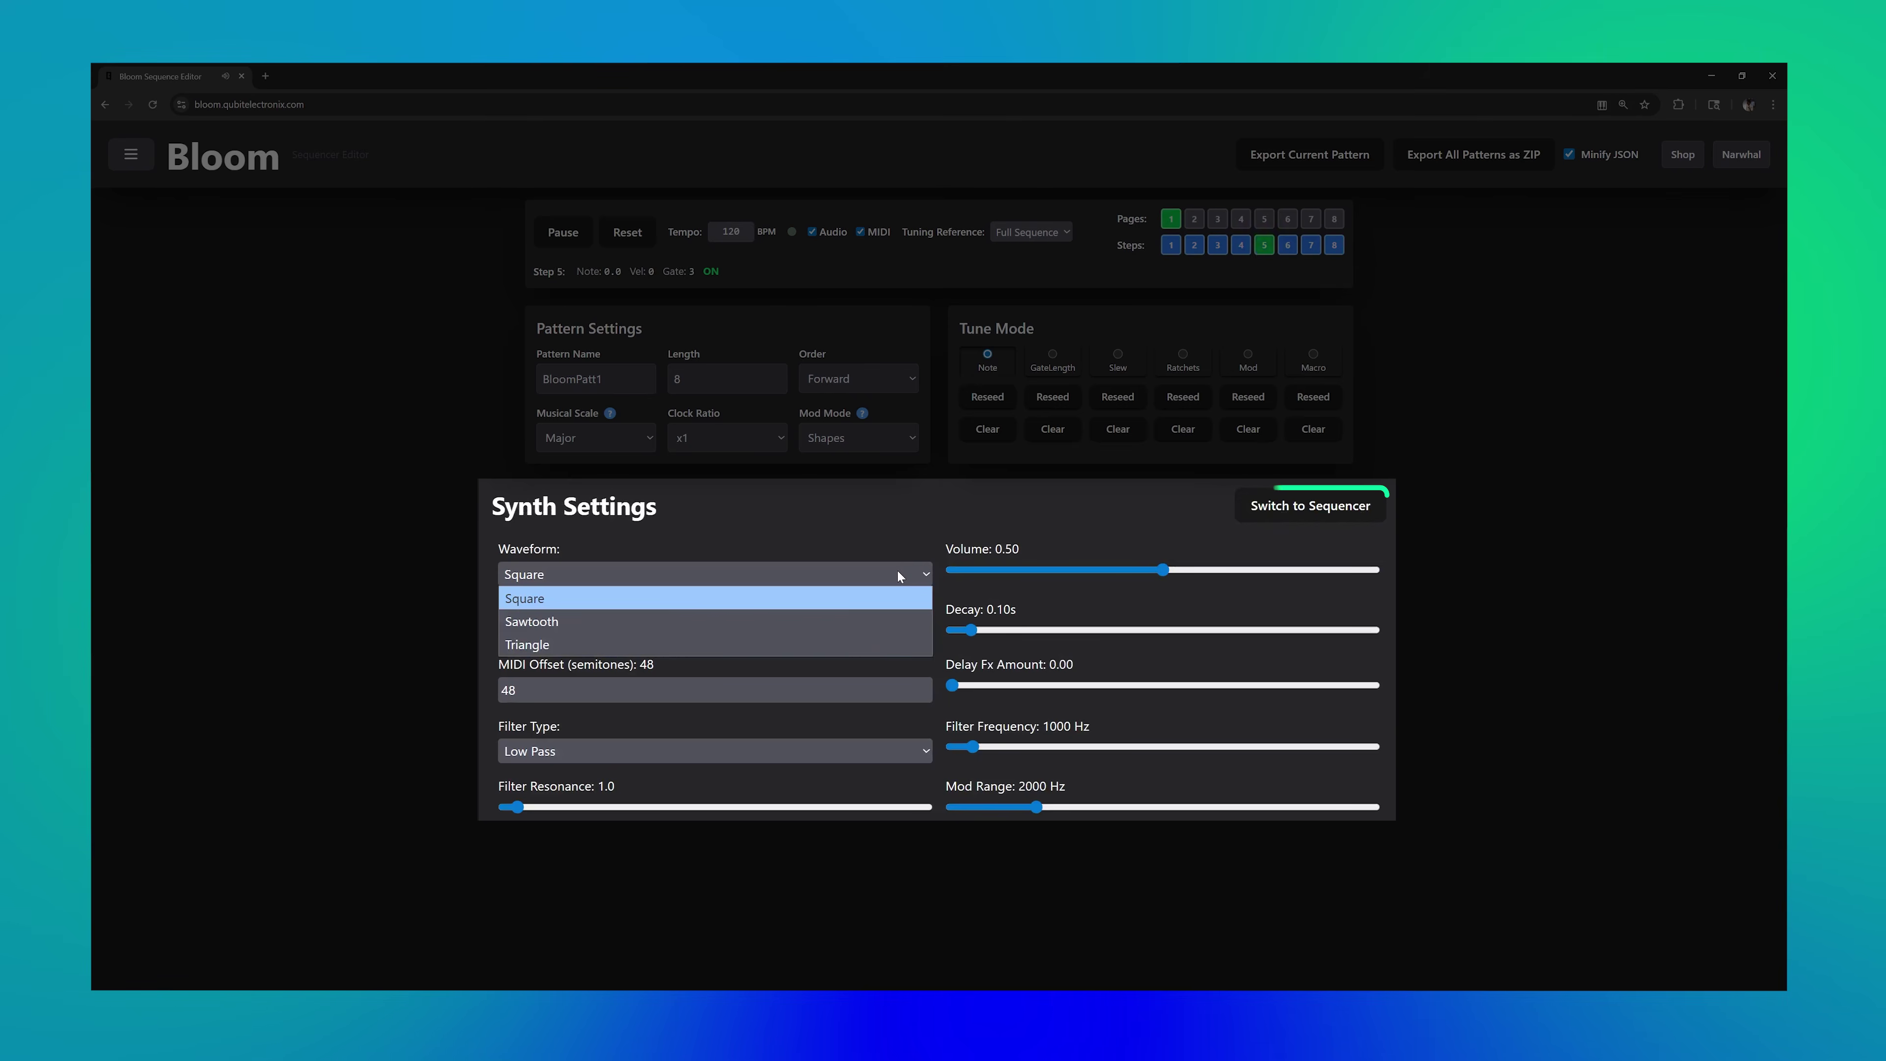
click(872, 618)
Adjust the synth's decay to 0.16 s and its filter frequency to 970 Hz
mouse_move(984, 632)
mouse_down()
mouse_move(1153, 631)
mouse_move(1010, 631)
mouse_move(984, 654)
mouse_up()
drag(974, 747, 1141, 747)
drag(993, 745, 974, 745)
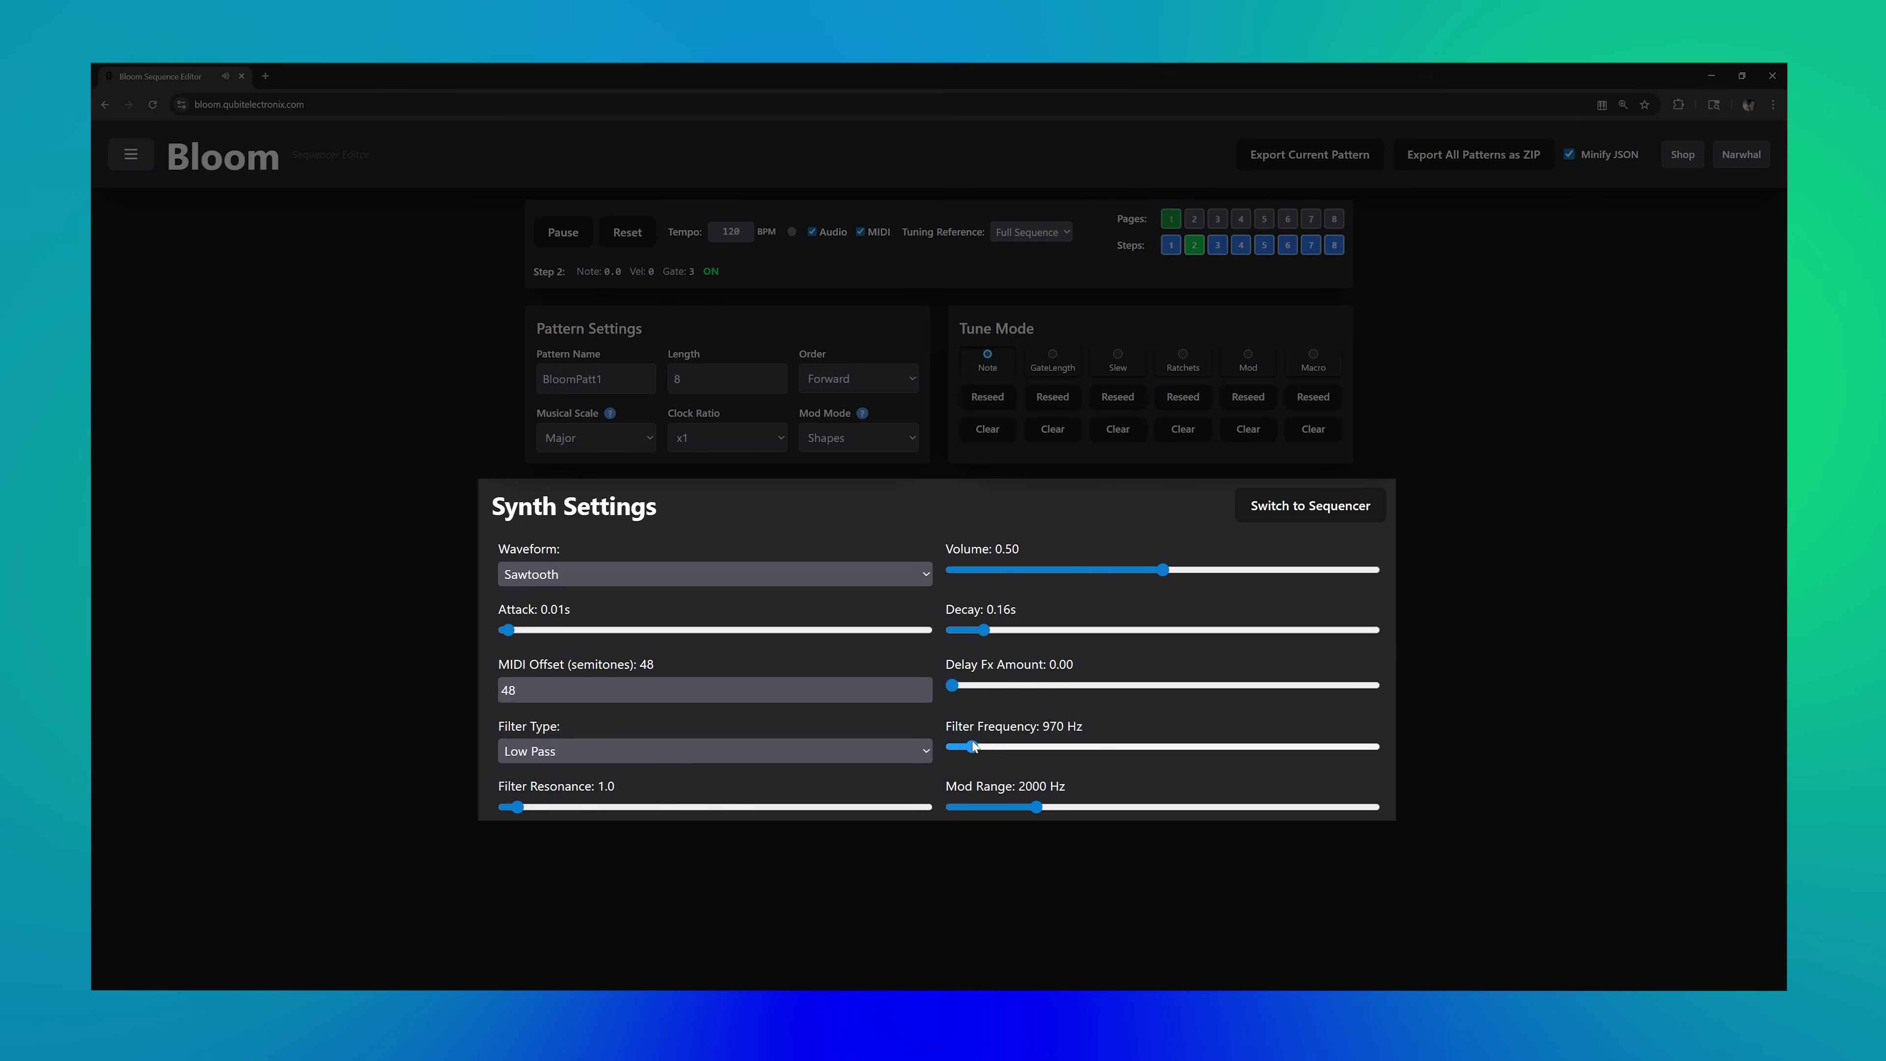
Set the synth's MIDI offset to 36 semitones and return to the sequencer
drag(524, 692, 490, 697)
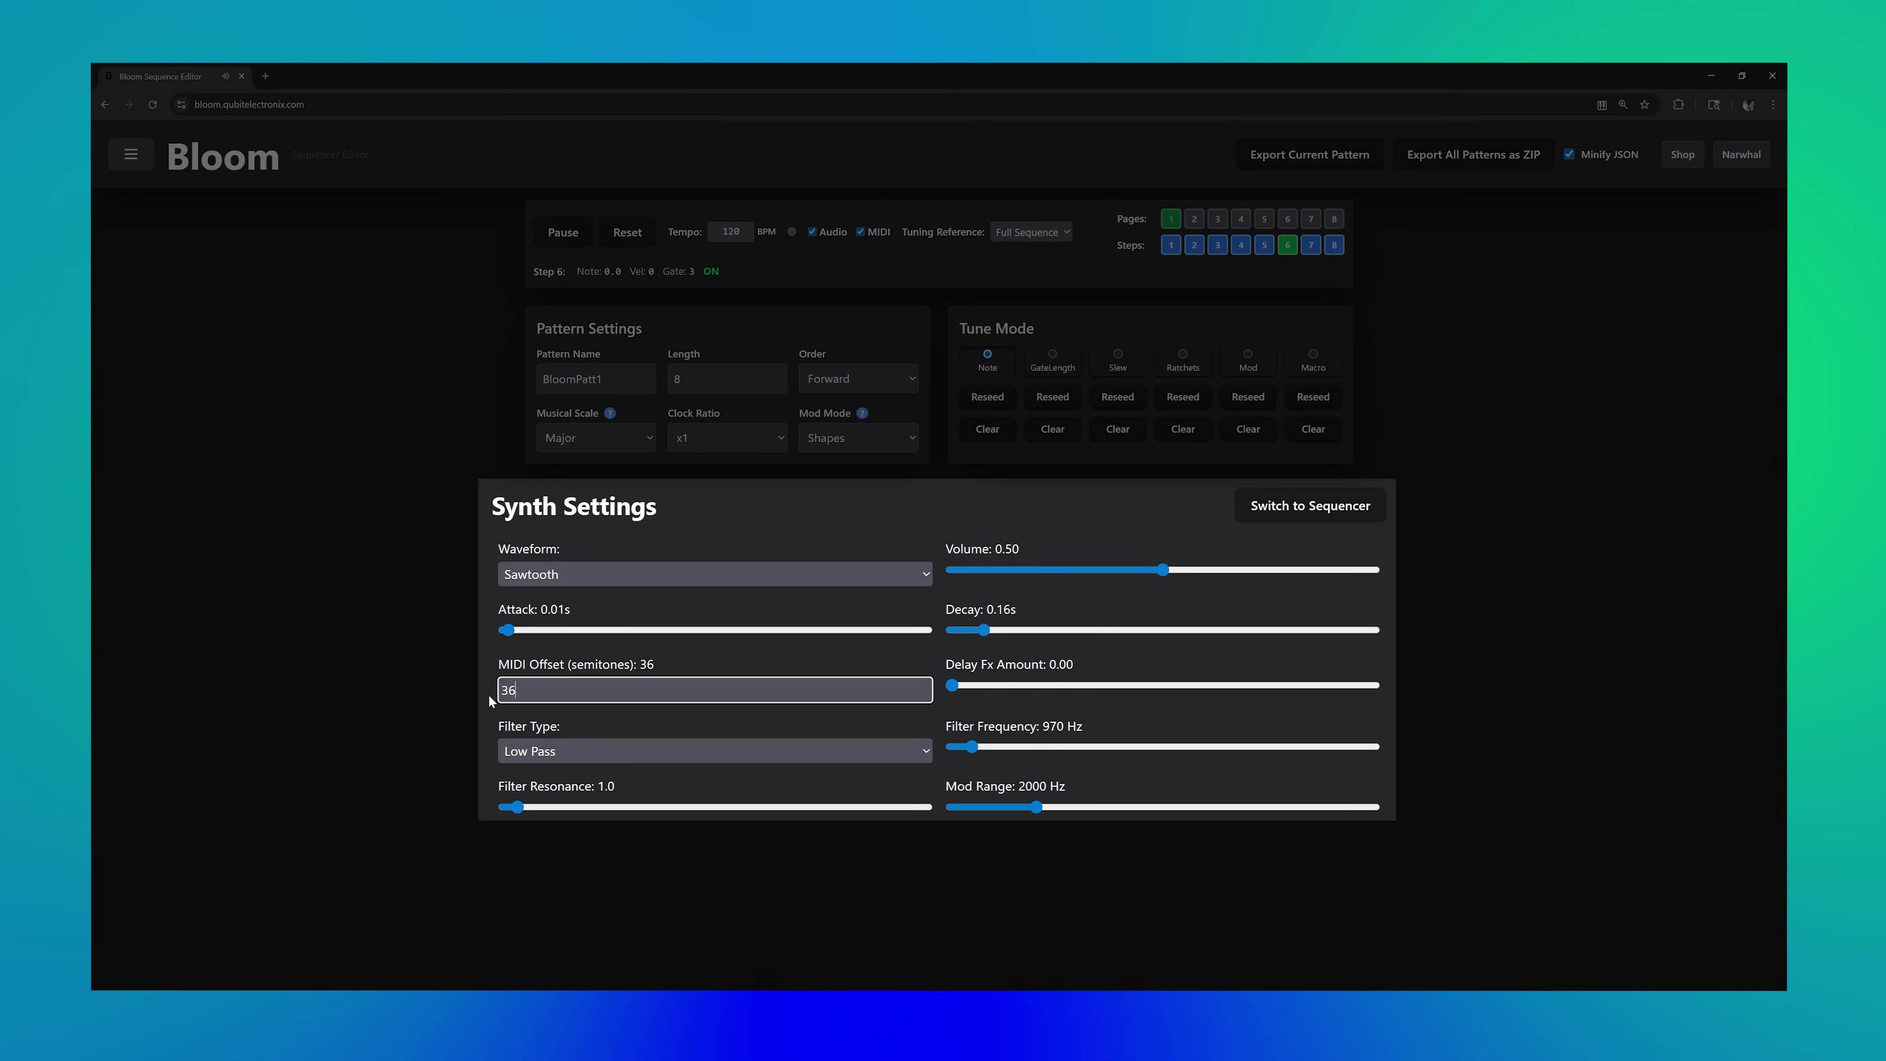
drag(519, 691, 497, 694)
click(1247, 507)
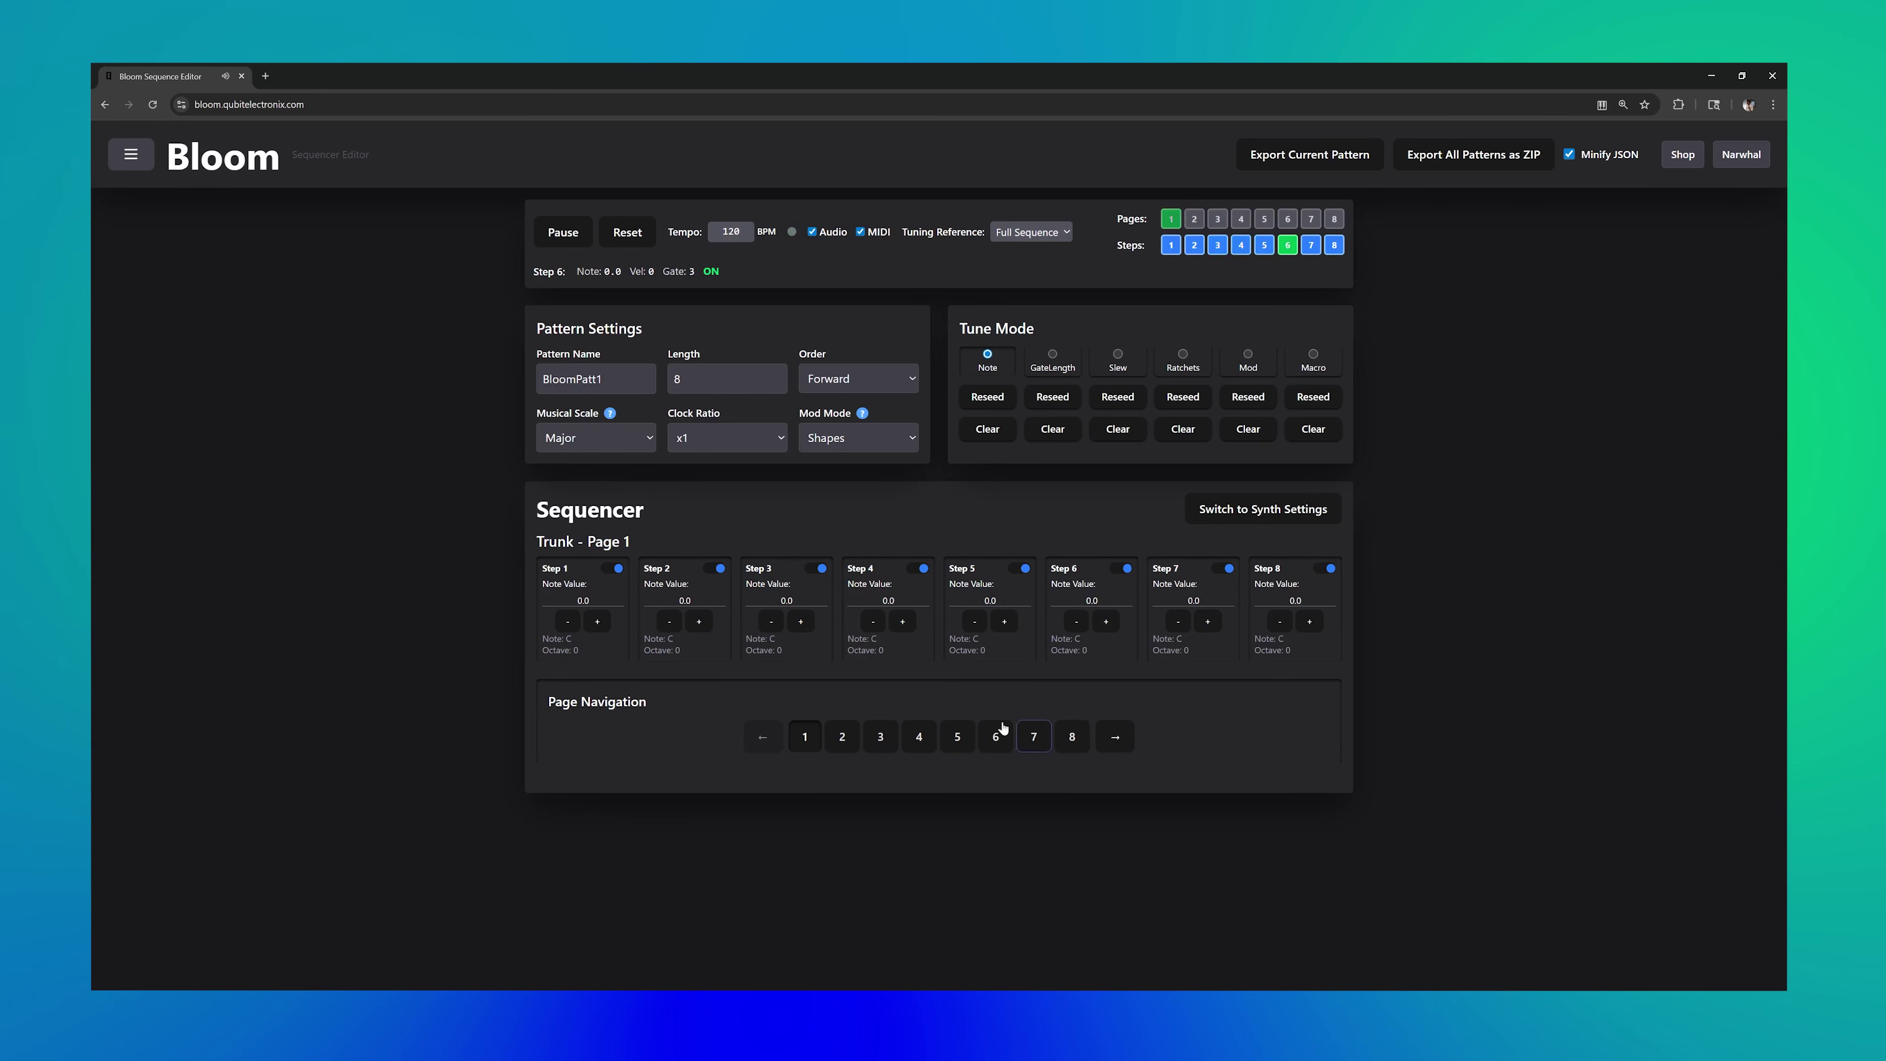
Reseed the pattern's notes with random values and set the pattern length to 16
click(991, 397)
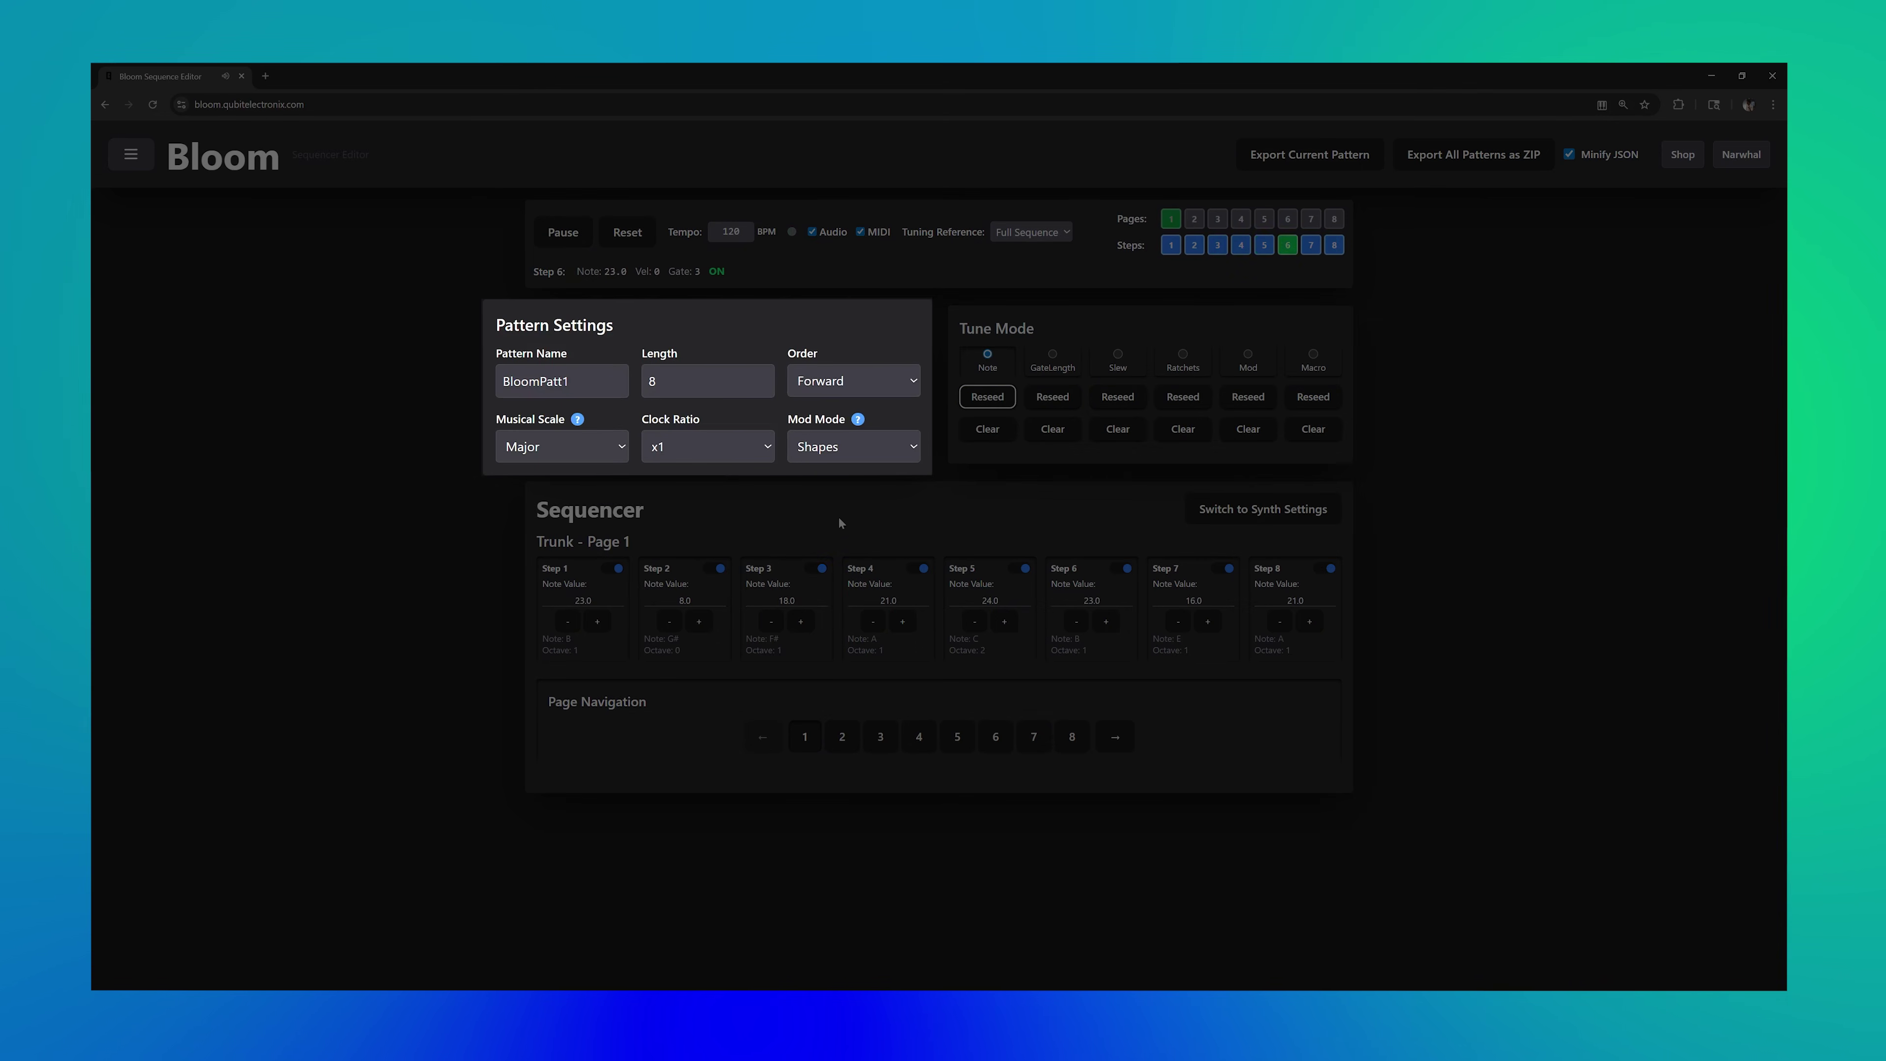
double_click(644, 381)
text(16)
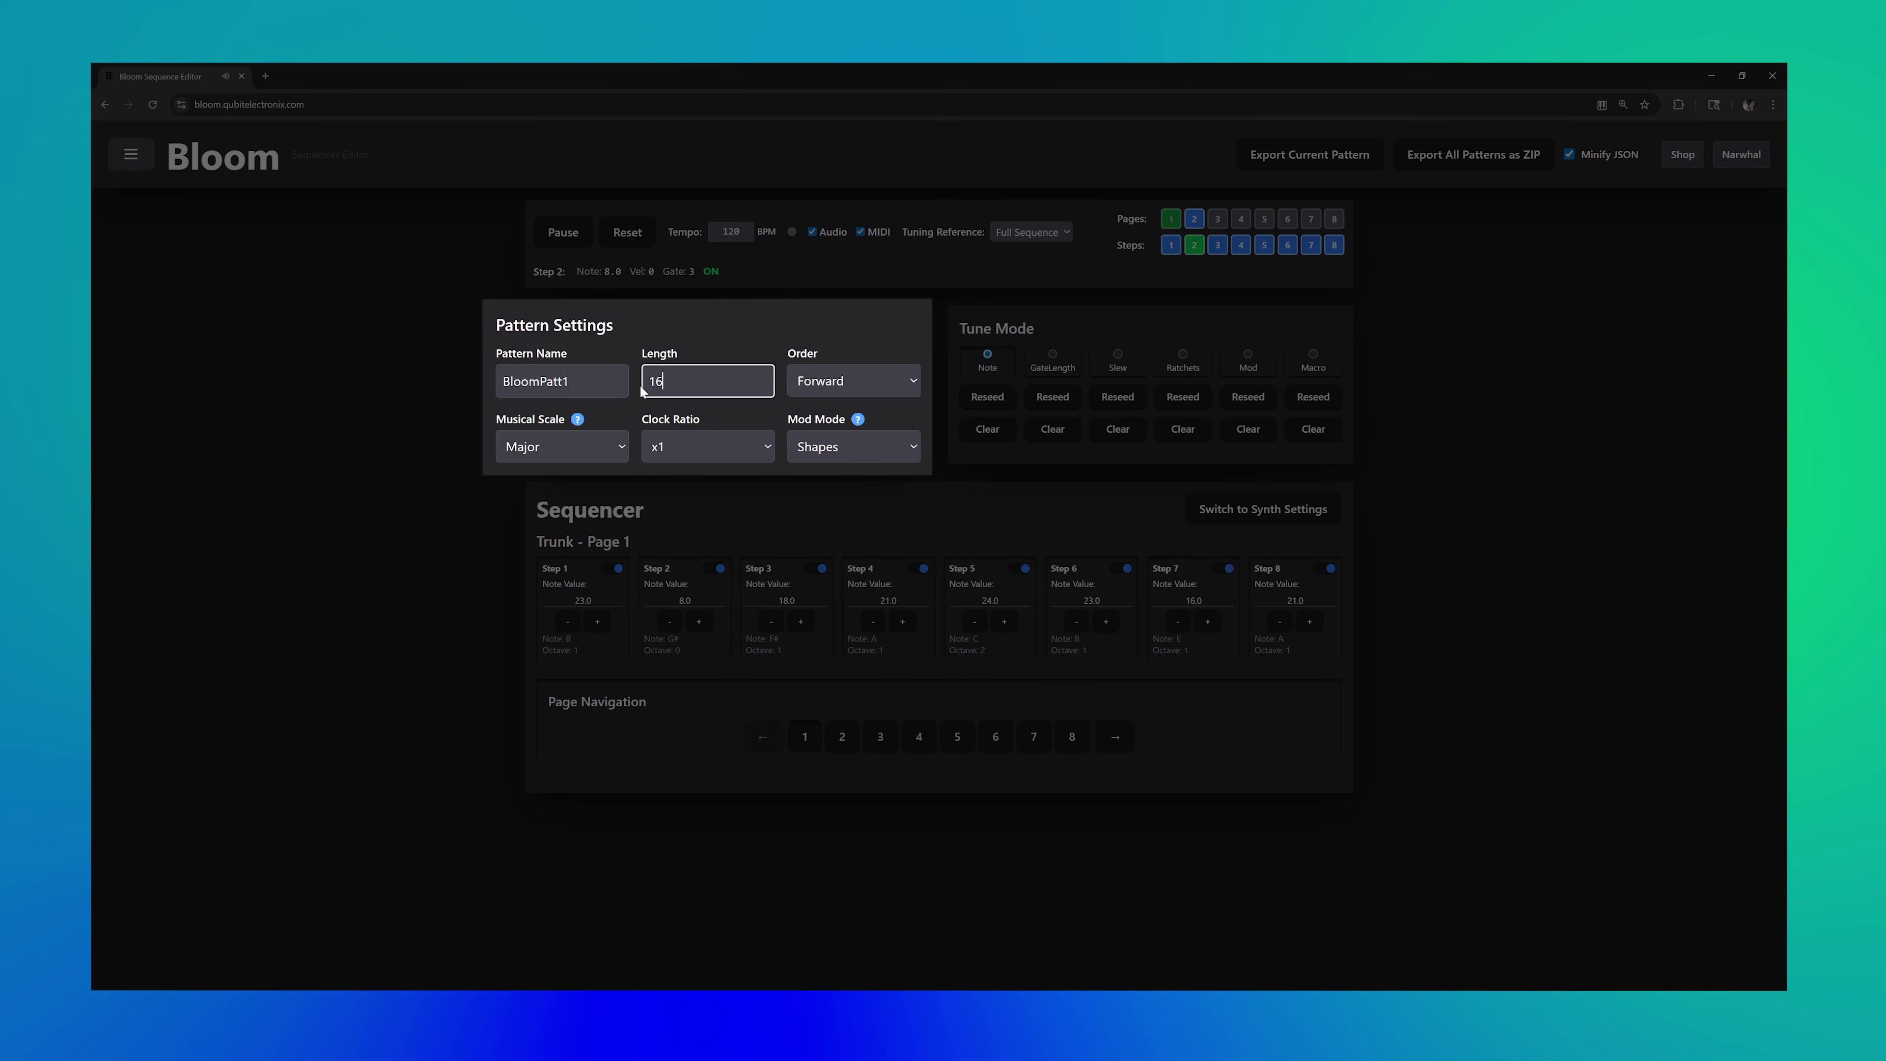
Set the pattern's clock ratio to x2 and its musical scale to Major Pentatonic
click(752, 452)
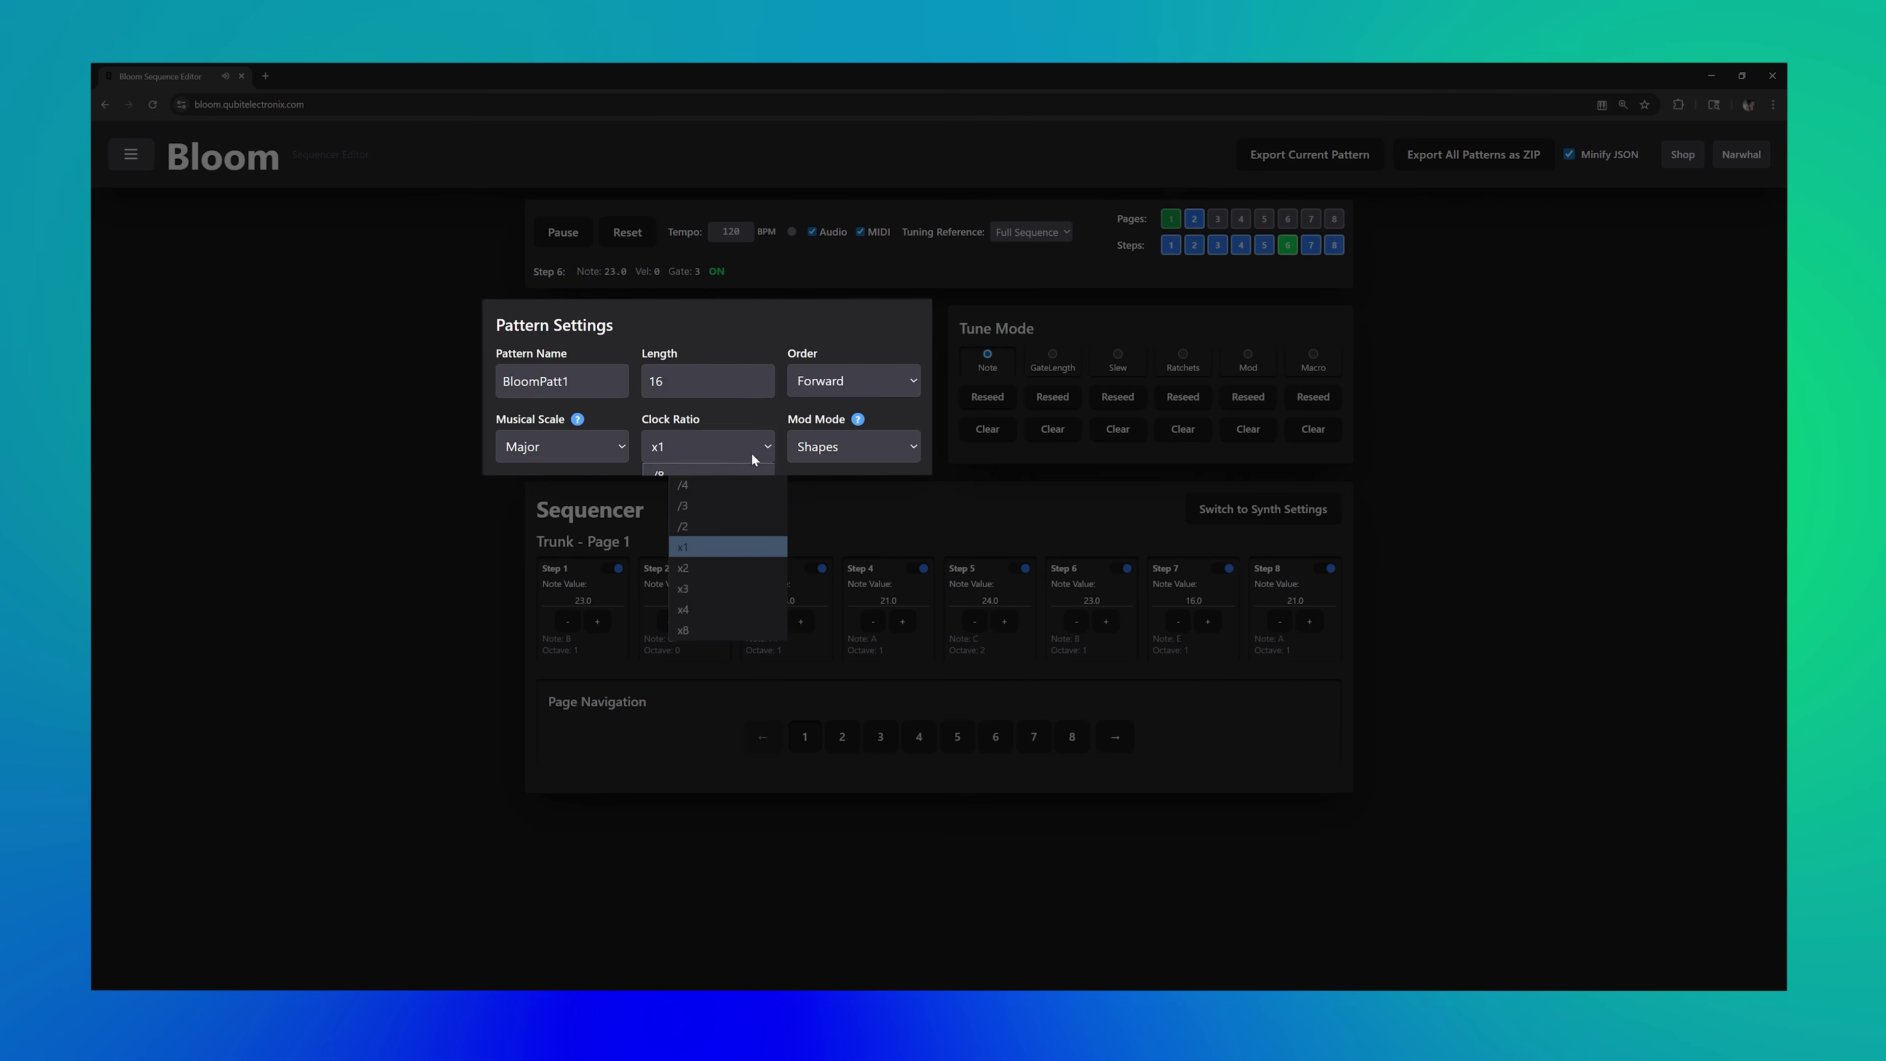
click(723, 562)
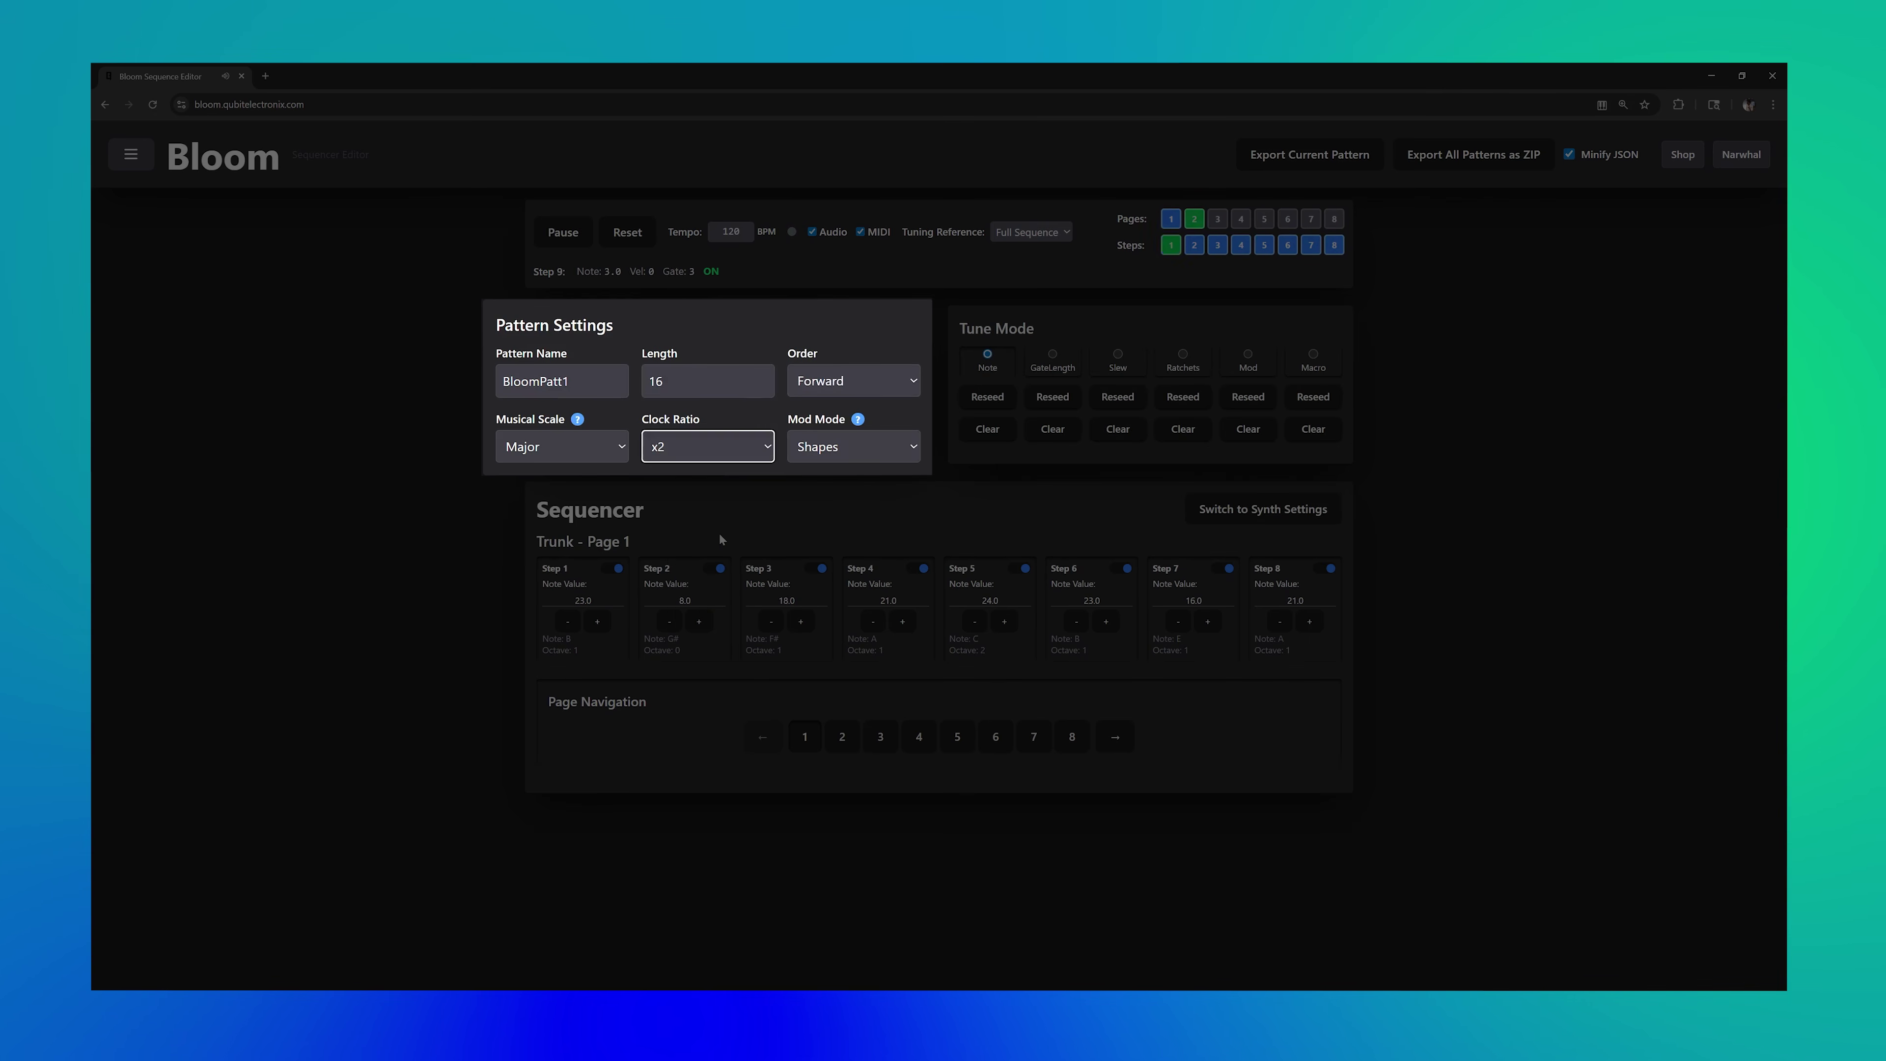
click(609, 446)
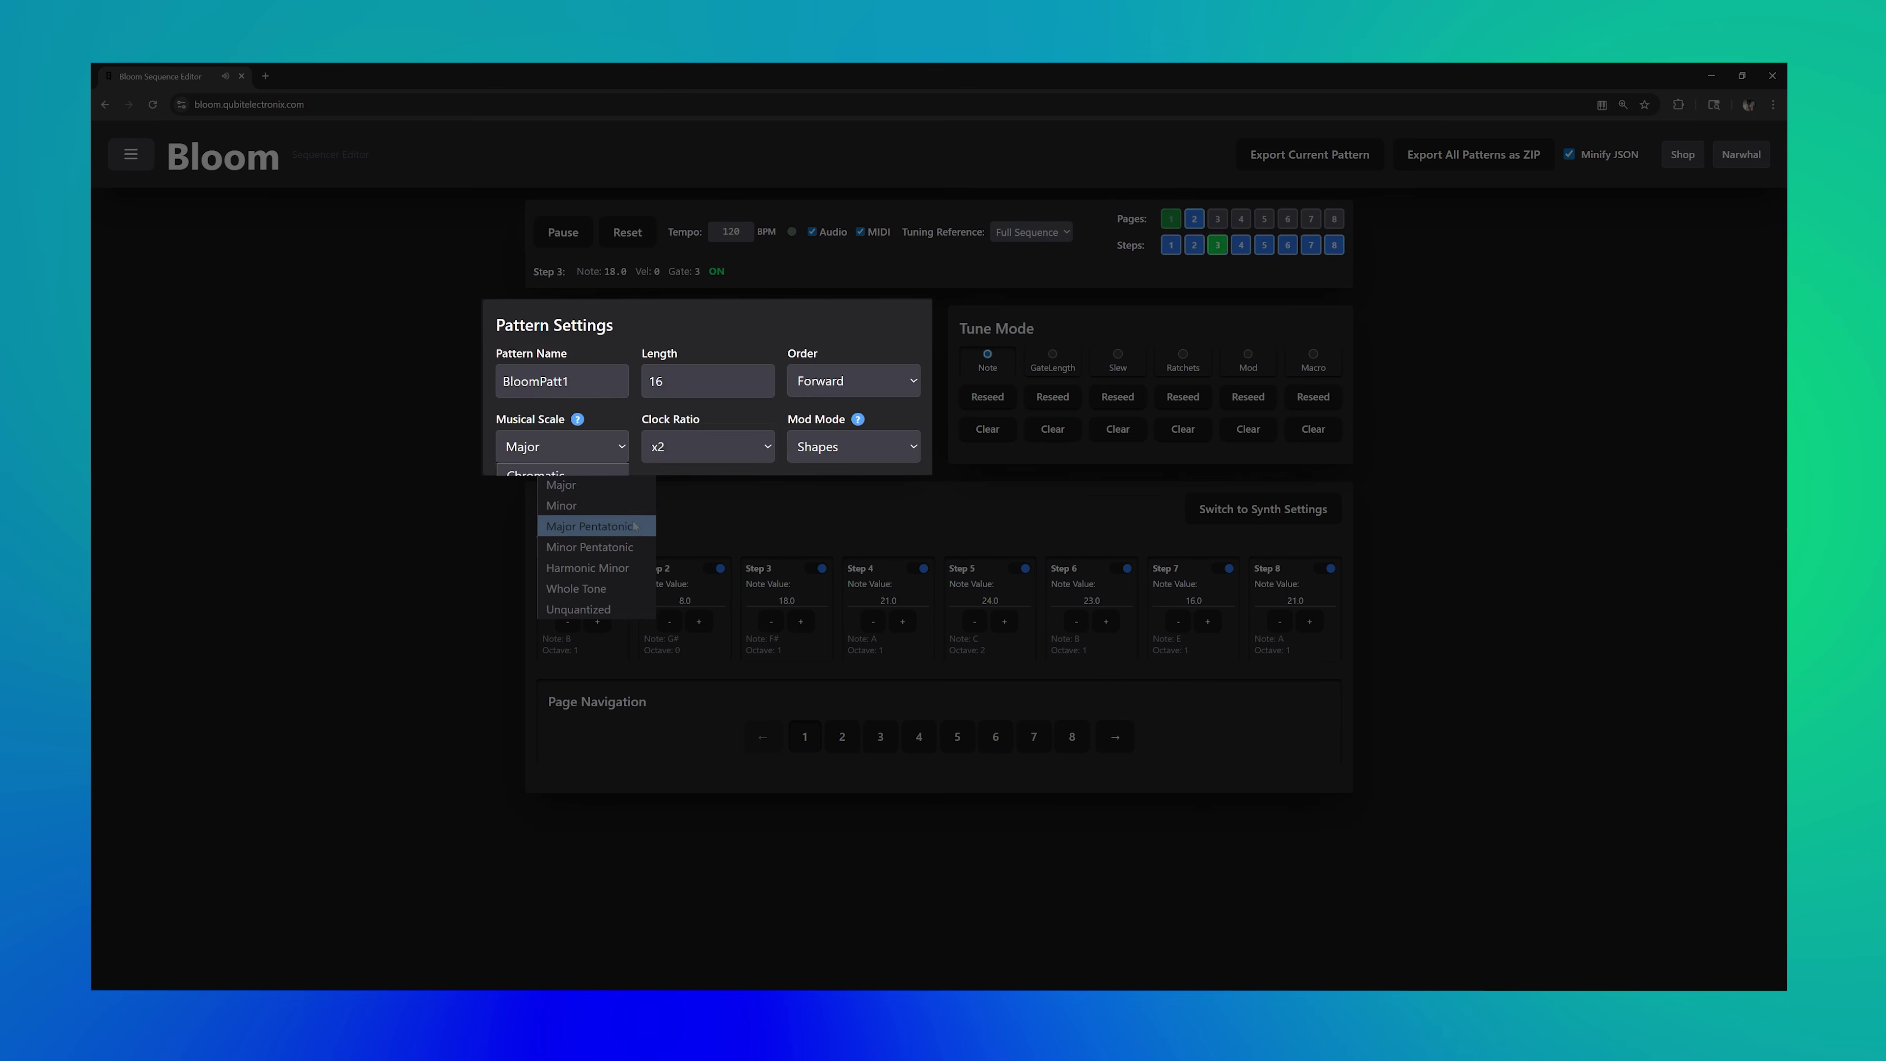
click(605, 526)
click(871, 499)
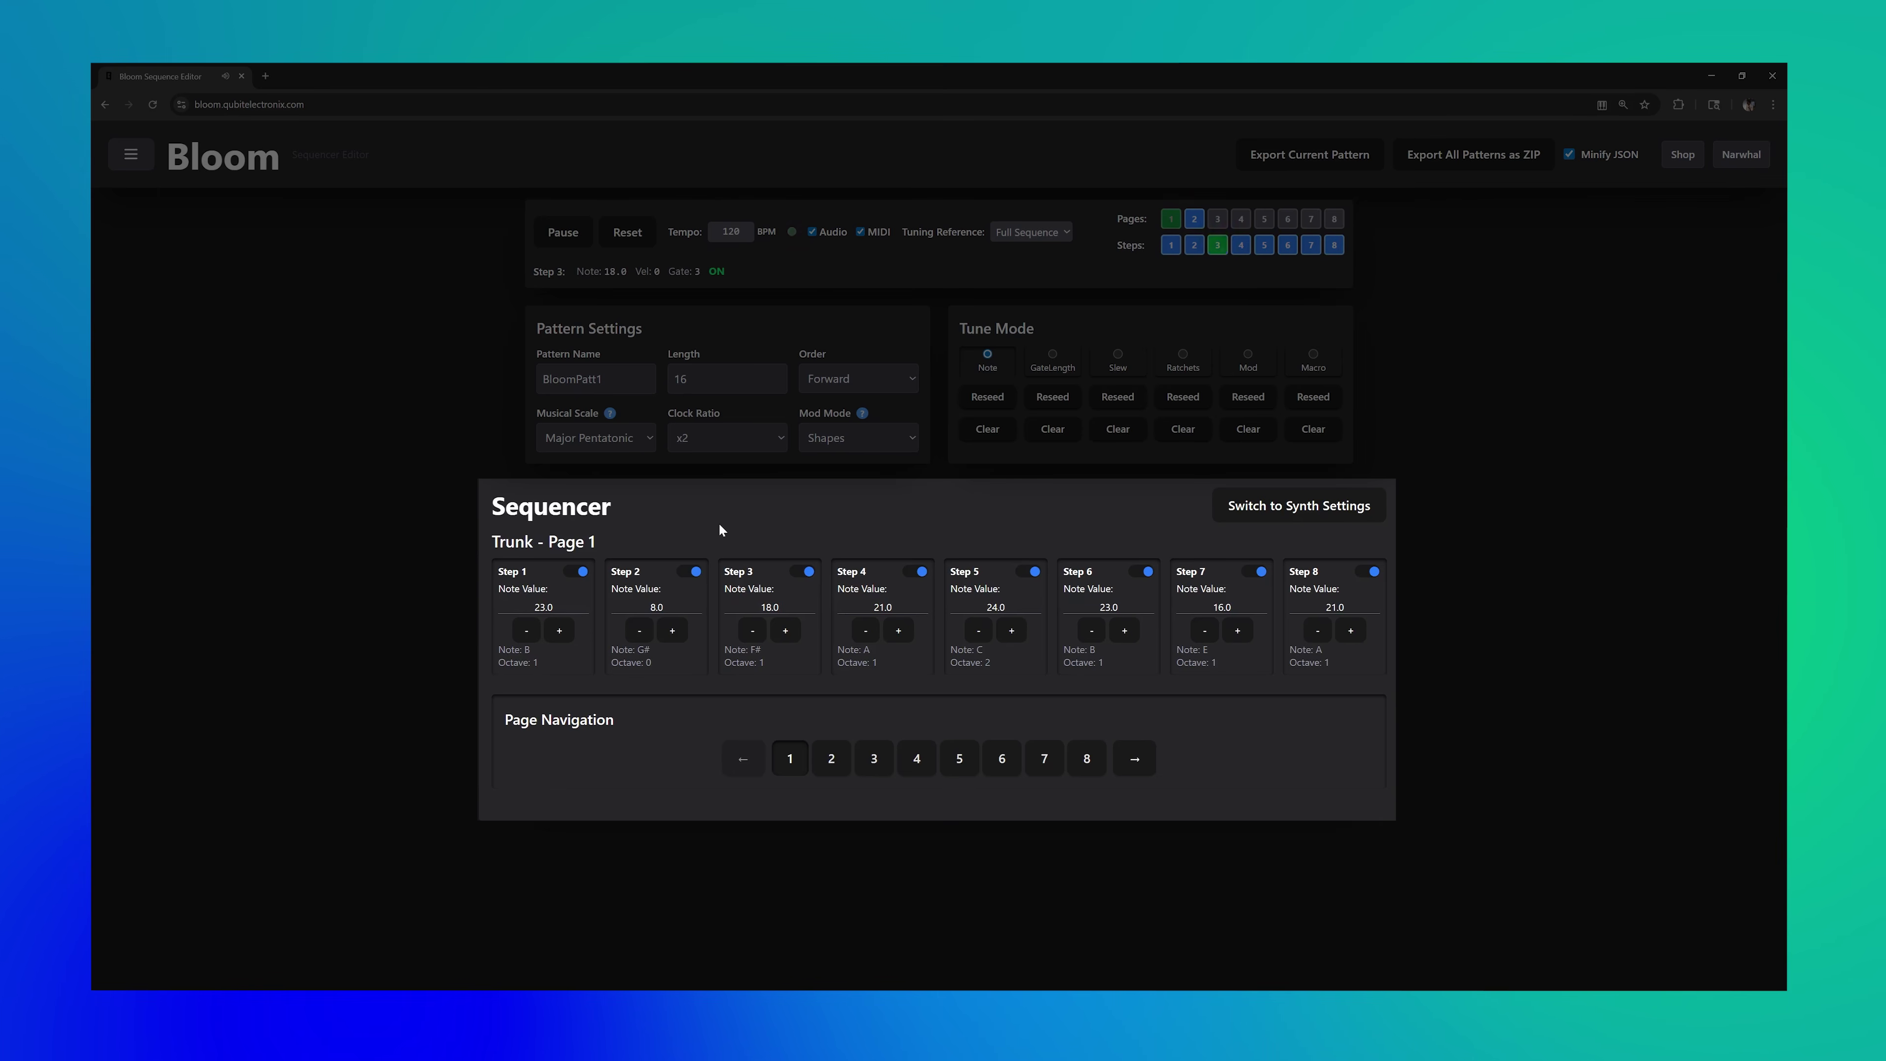
Change the note values on page 1: step 1 to 9.0, step 4 to 14.0, step 7 to 12.0 and step 8 to 31.0
double_click(527, 631)
triple_click(866, 631)
double_click(1204, 631)
double_click(1347, 630)
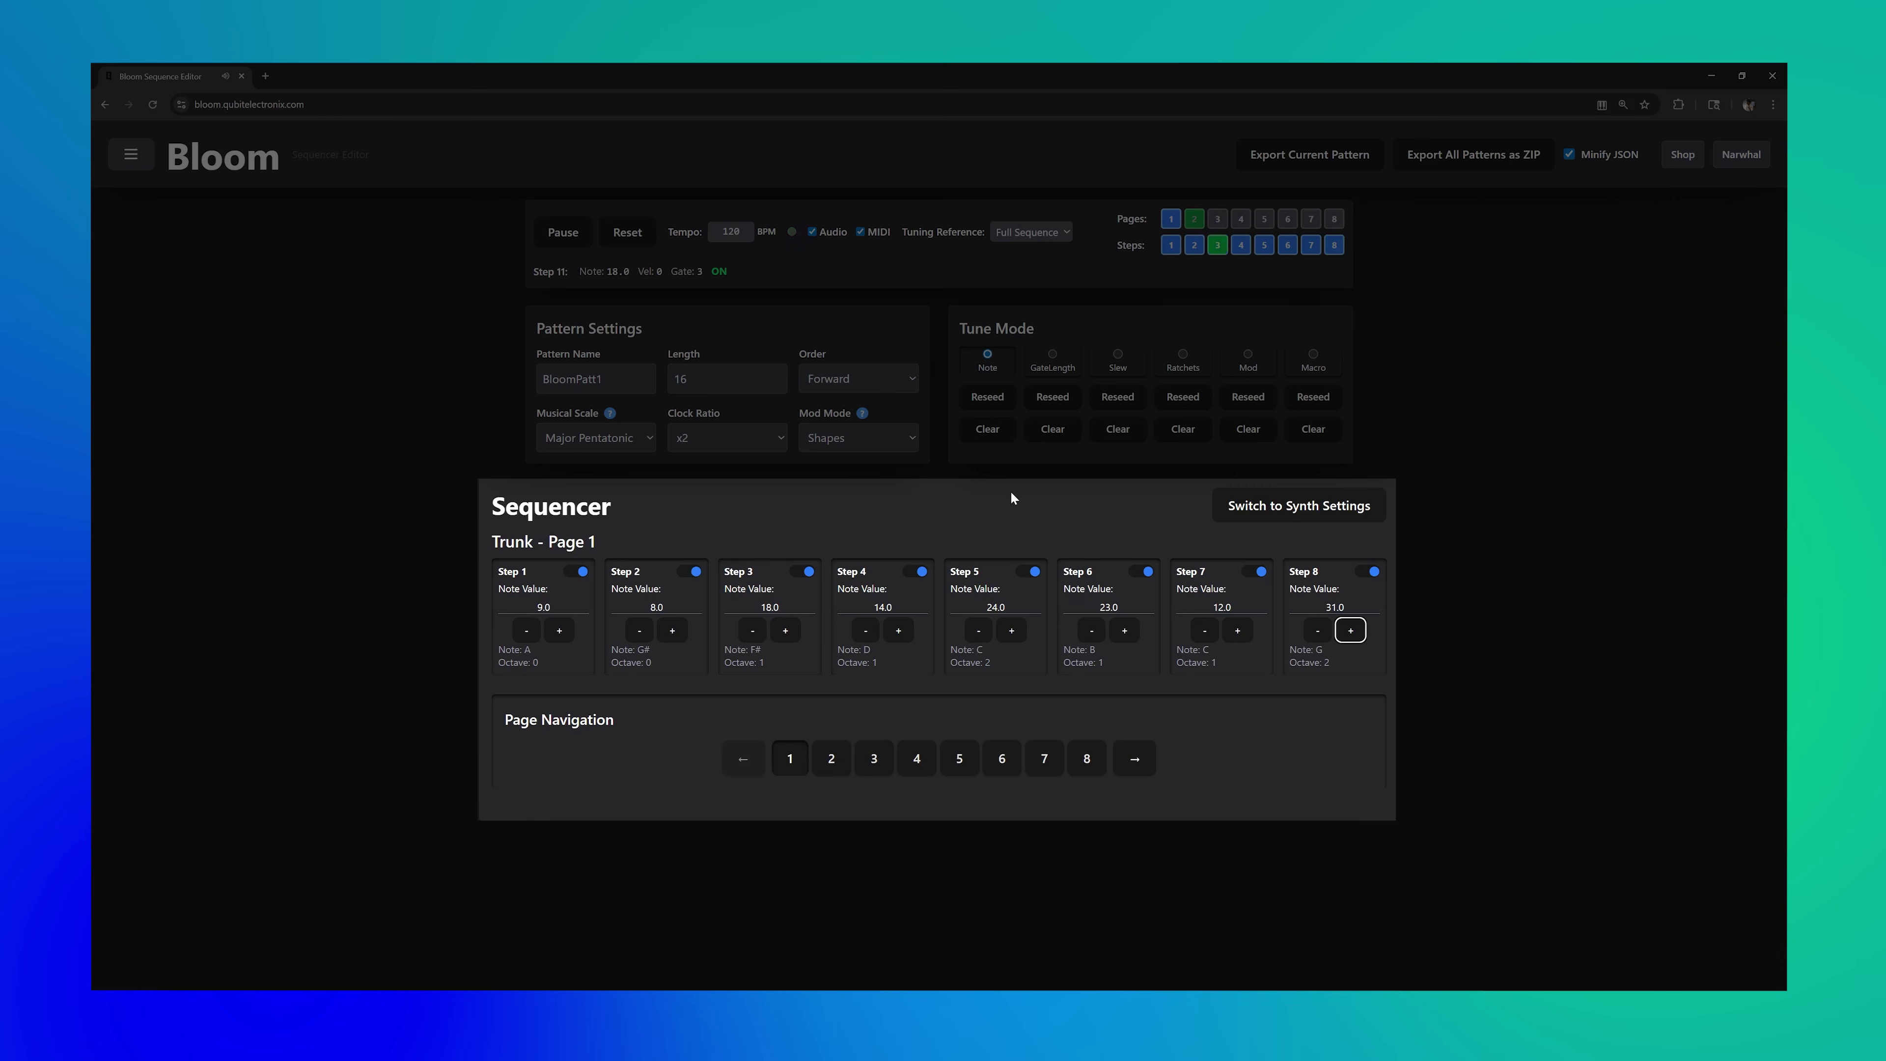
Raise the note value of step 10 on page 2 and return to page 1
click(829, 759)
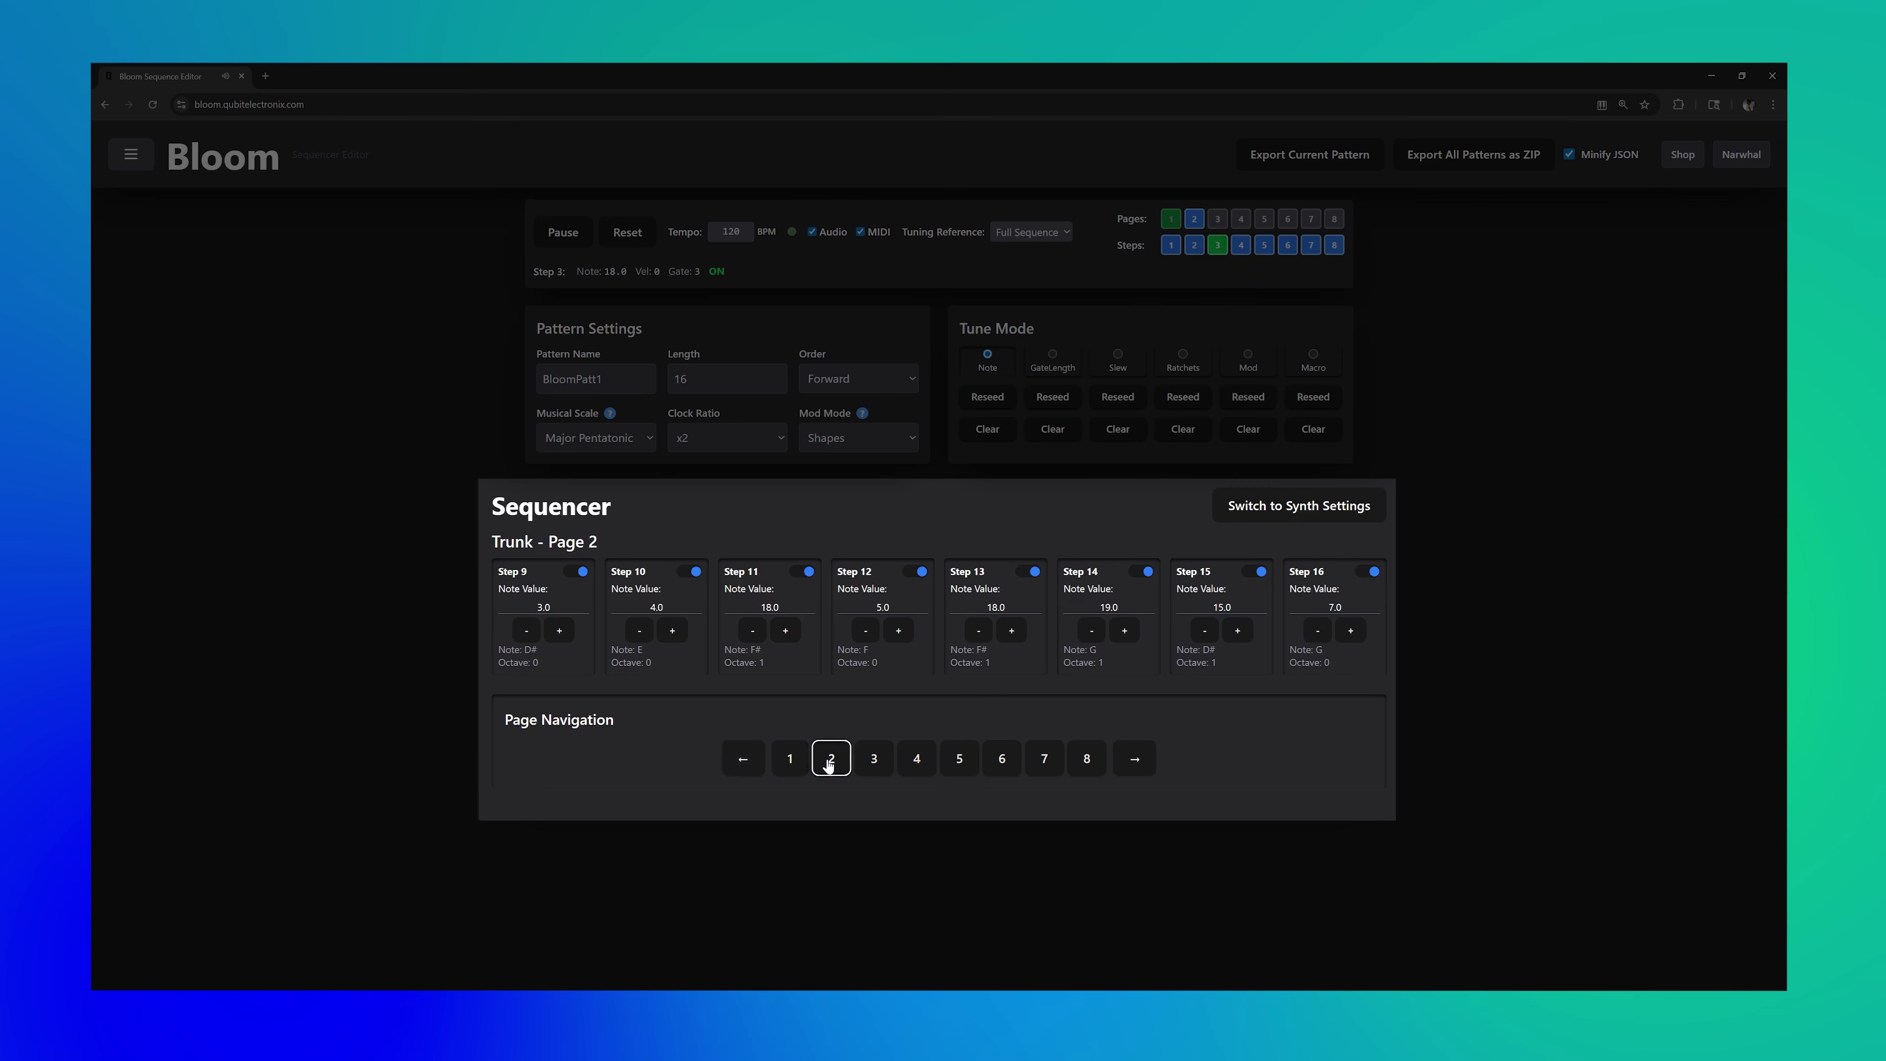
click(670, 630)
click(791, 759)
Turn off steps 2, 4 and 5 on page 1 of the Trunk sequence
click(696, 571)
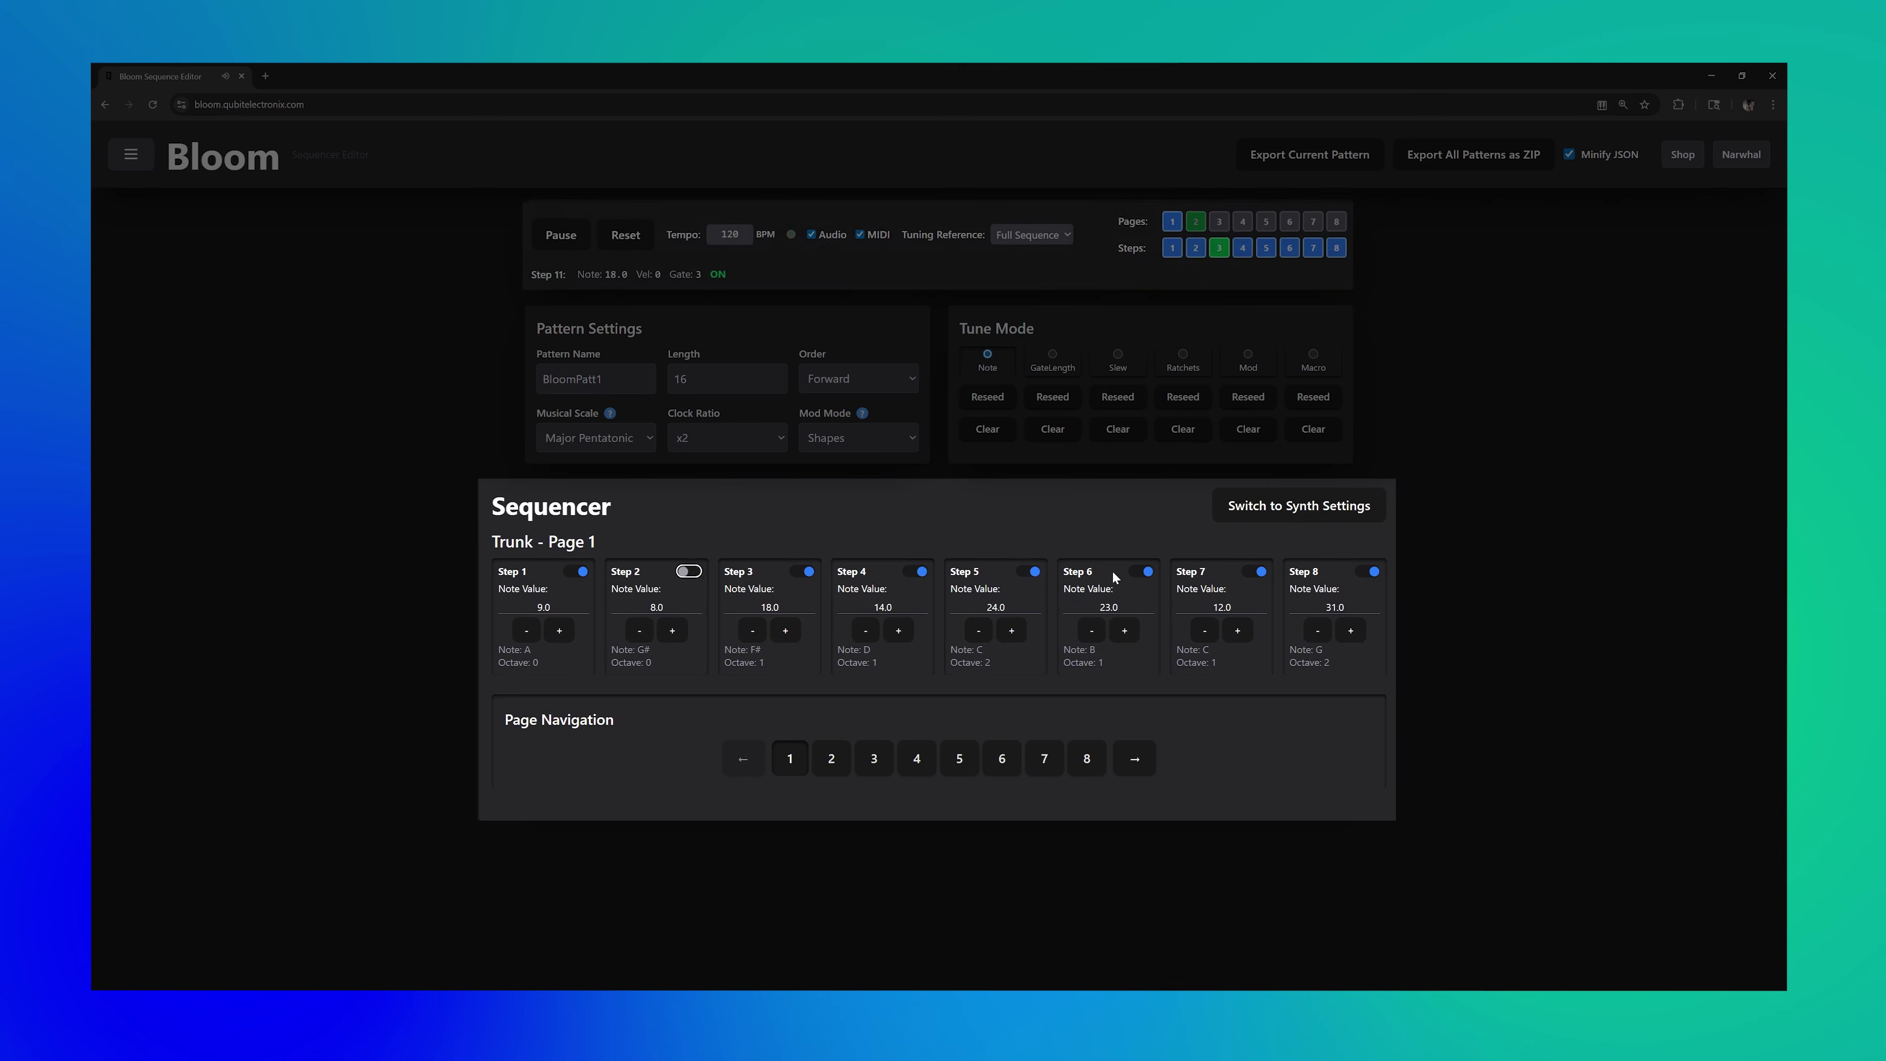
click(1033, 572)
click(915, 571)
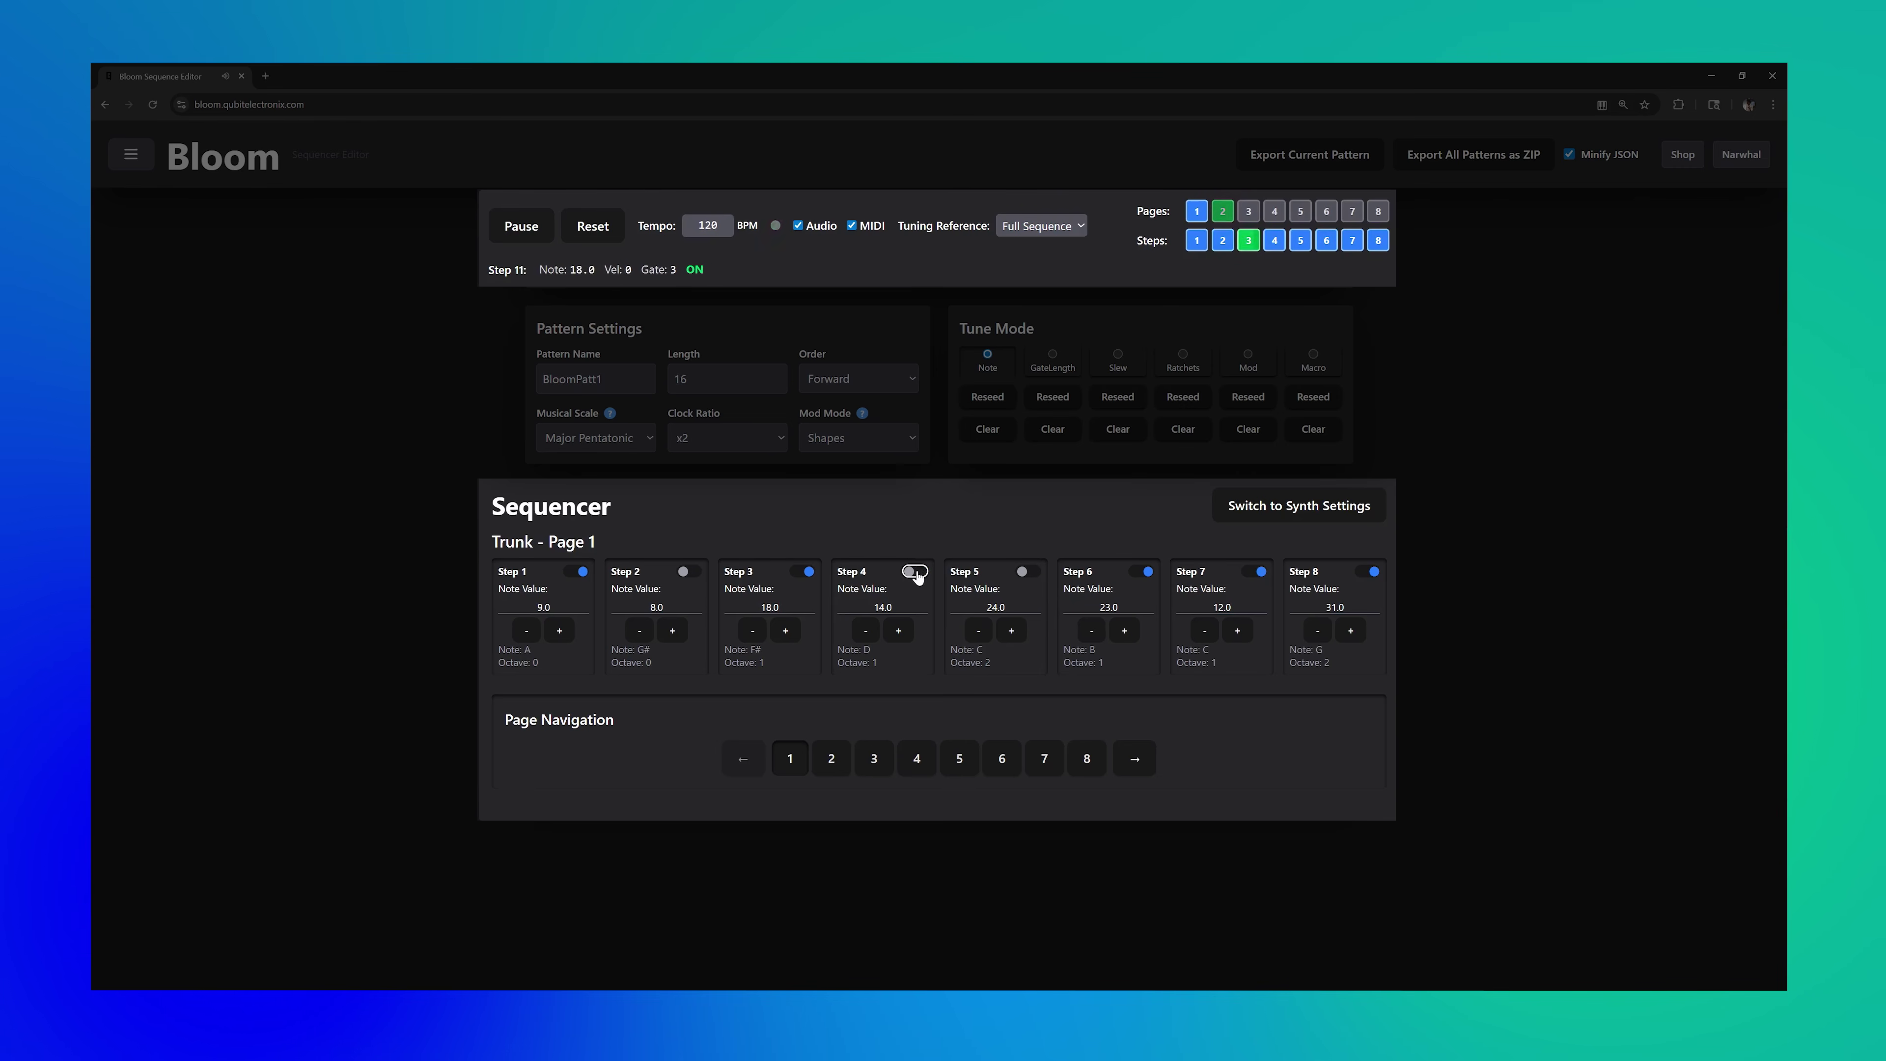
Try the Page tuning reference, switch it to Step, and adjust step 6's note value to 24.0
click(1045, 230)
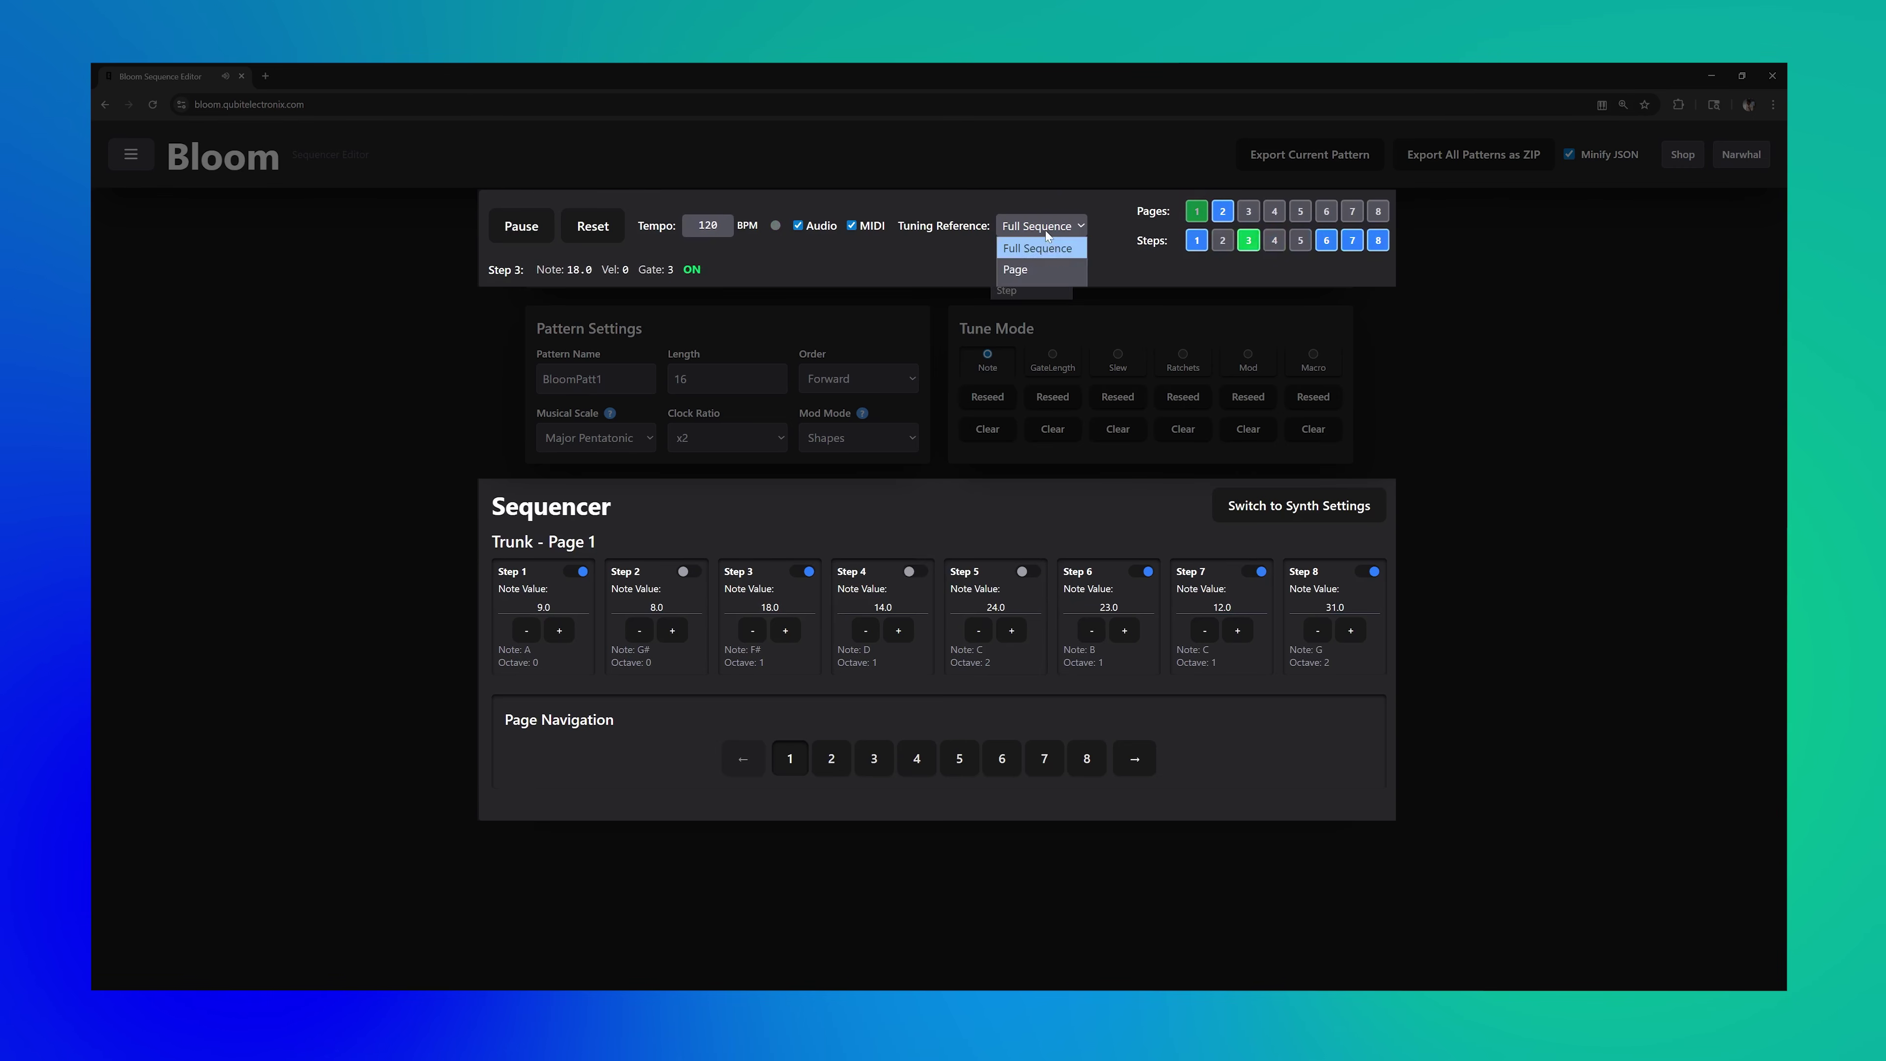
click(1040, 261)
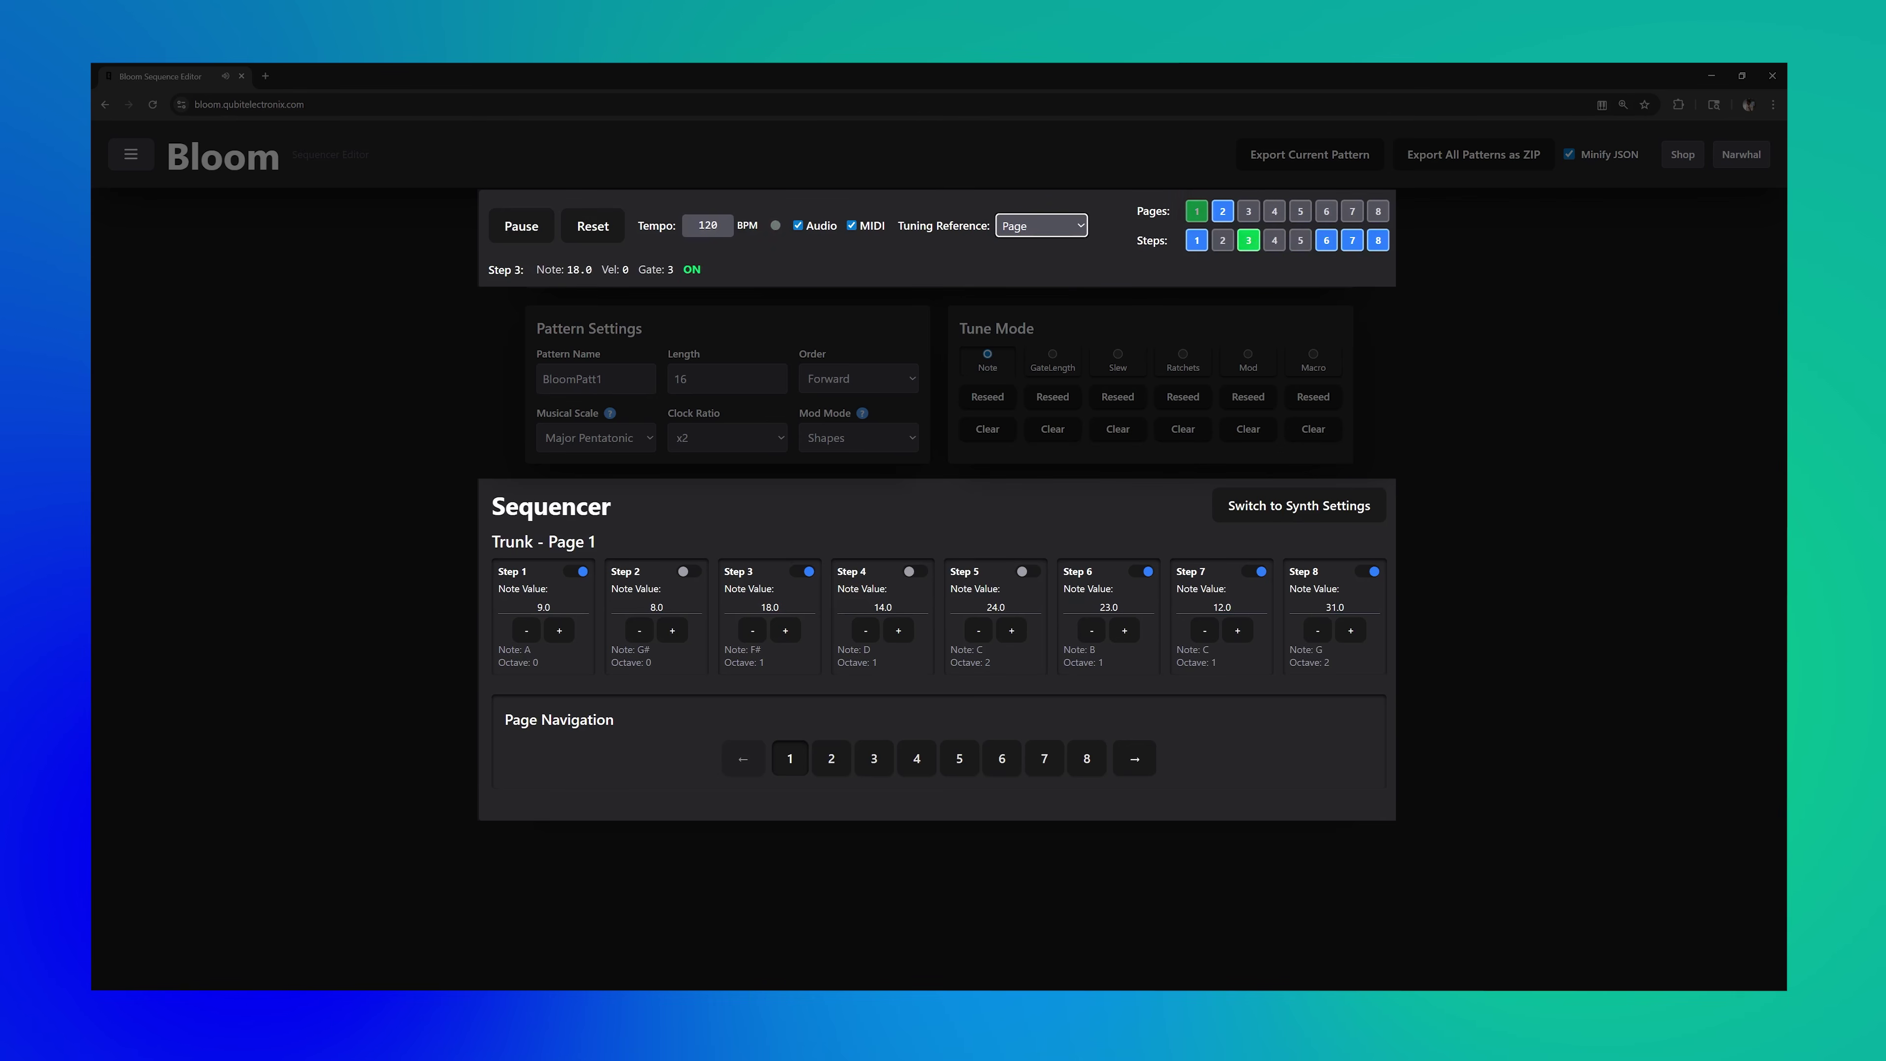
click(1064, 226)
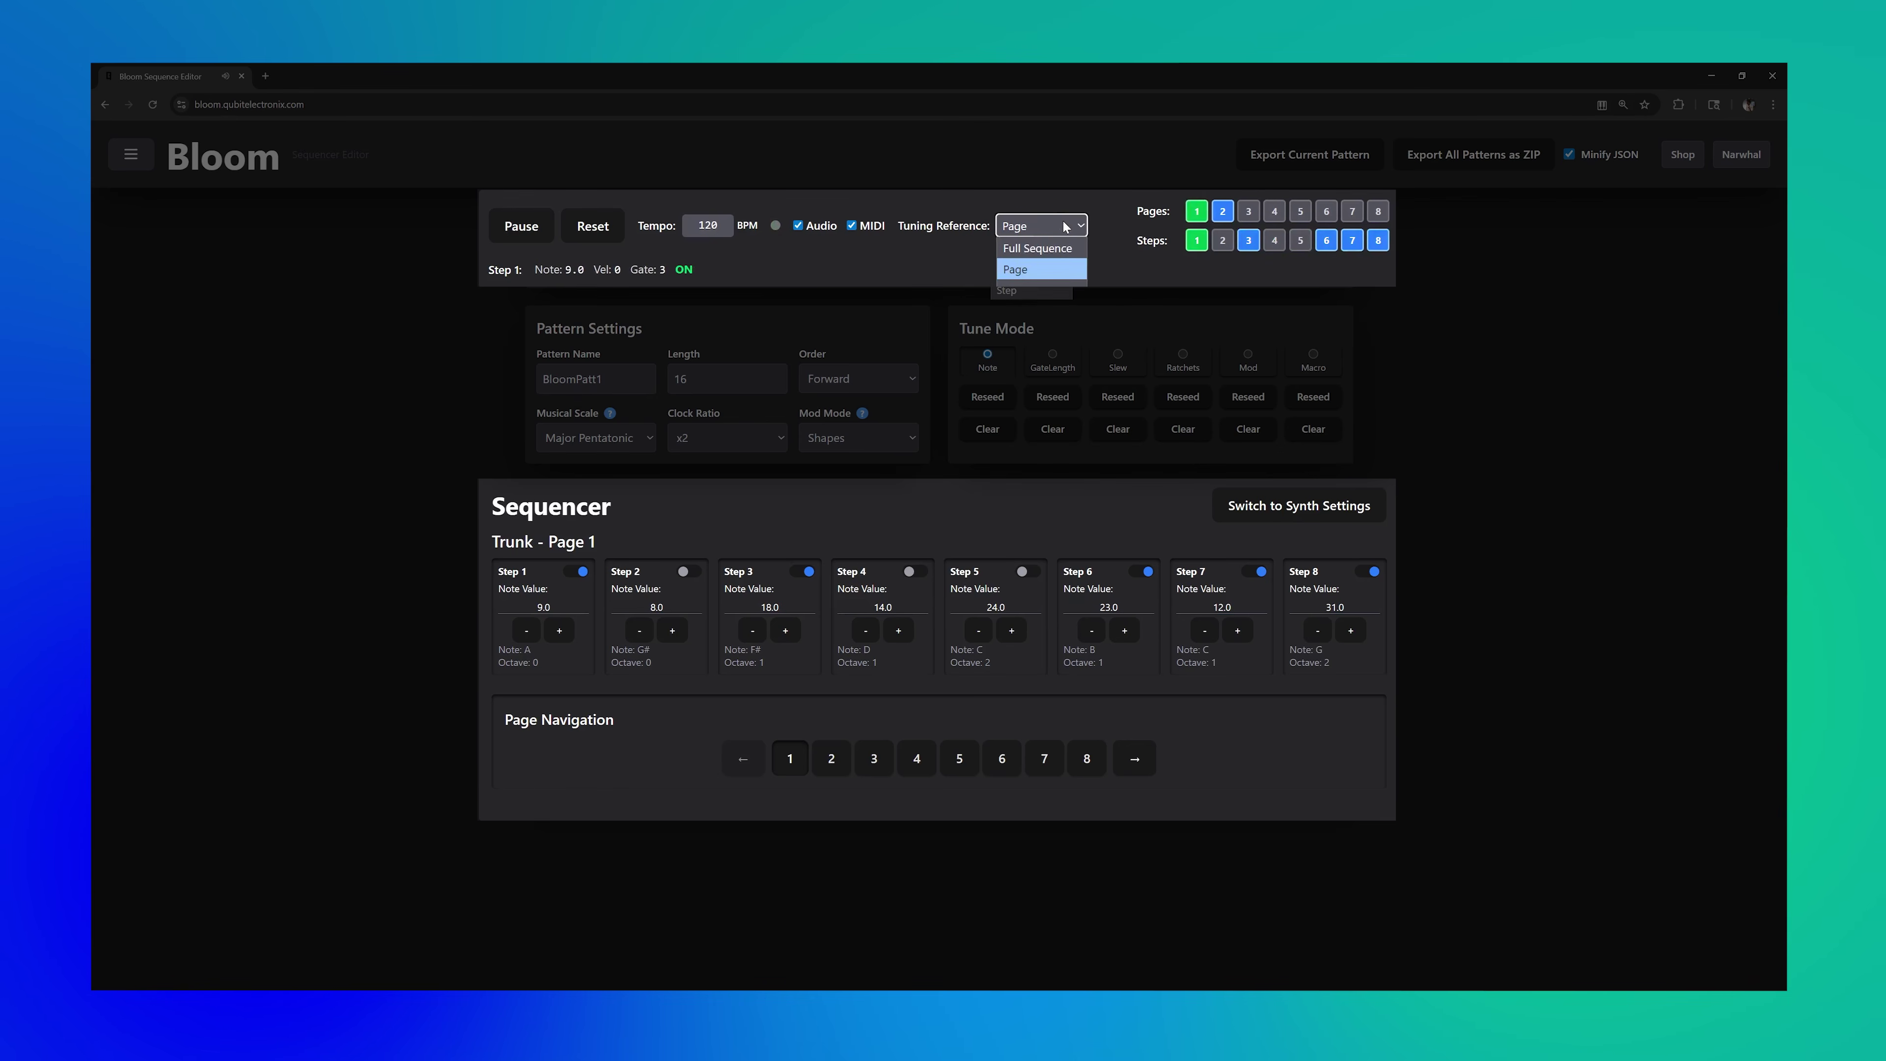
click(1036, 291)
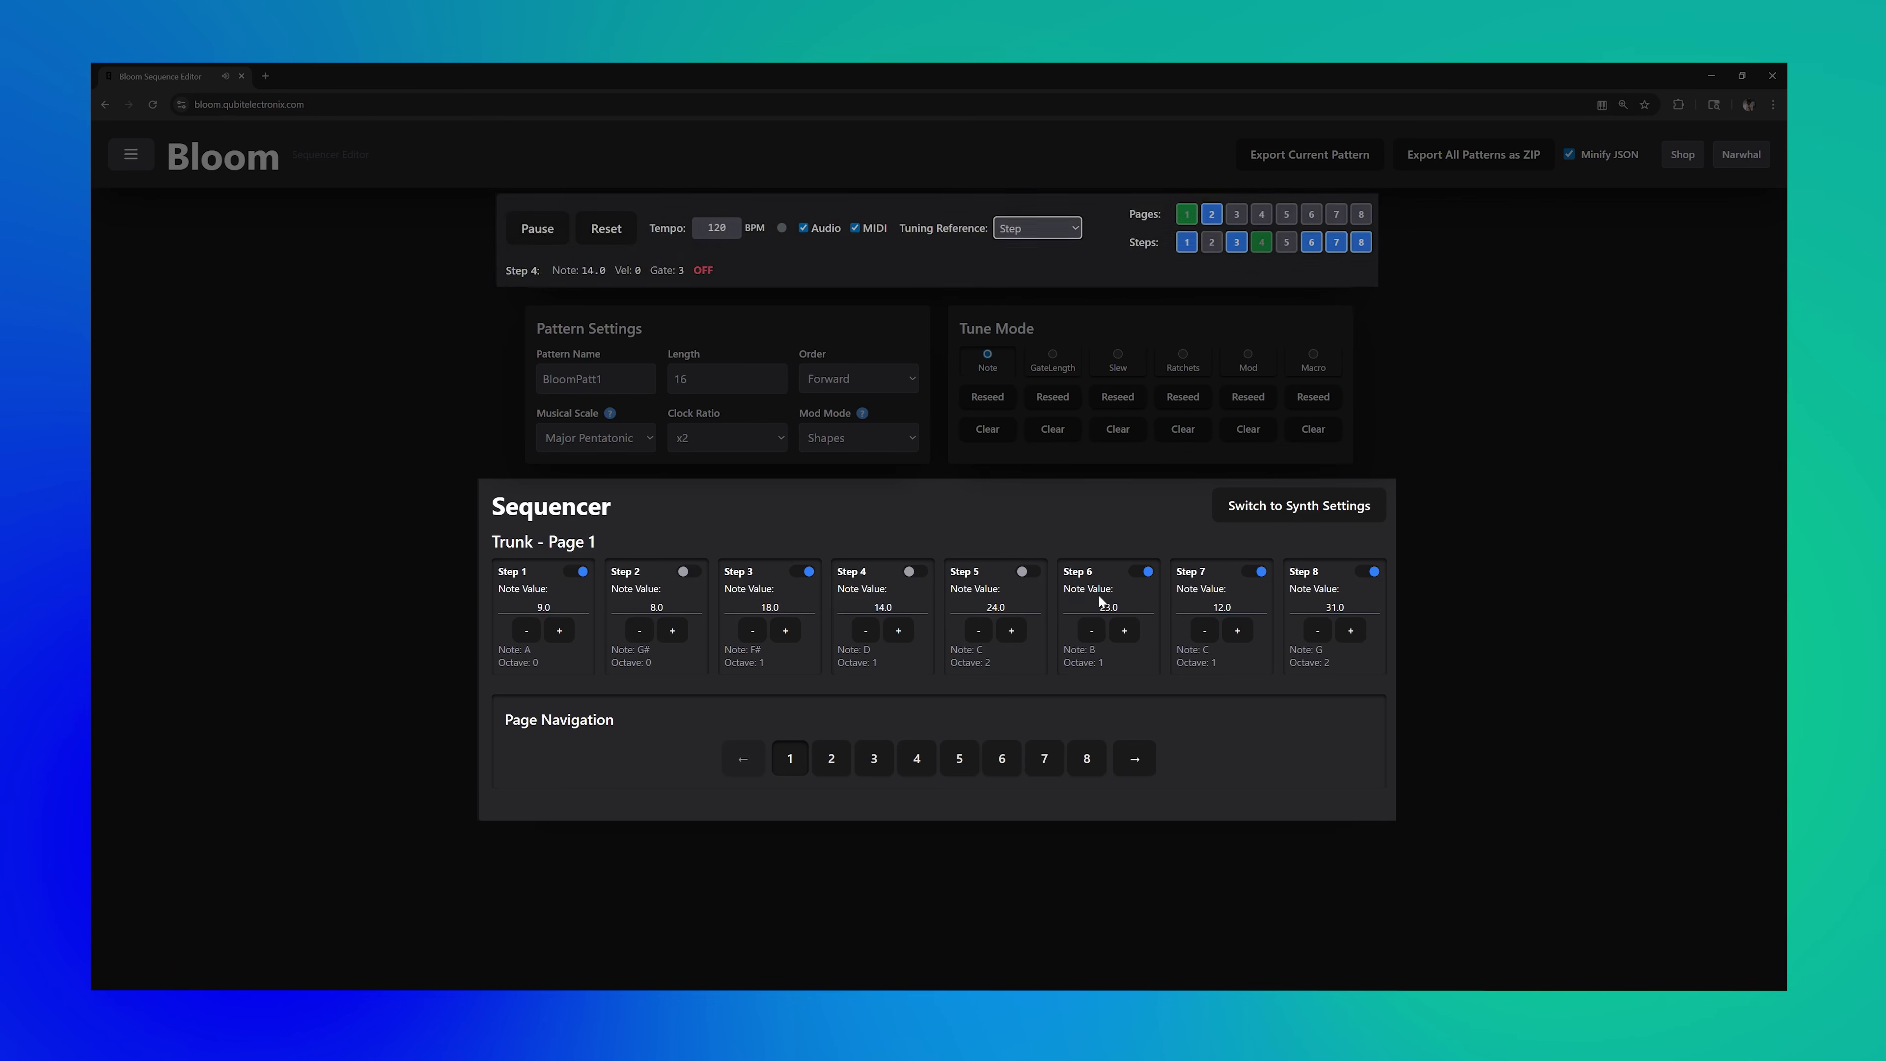
click(1123, 631)
click(1090, 630)
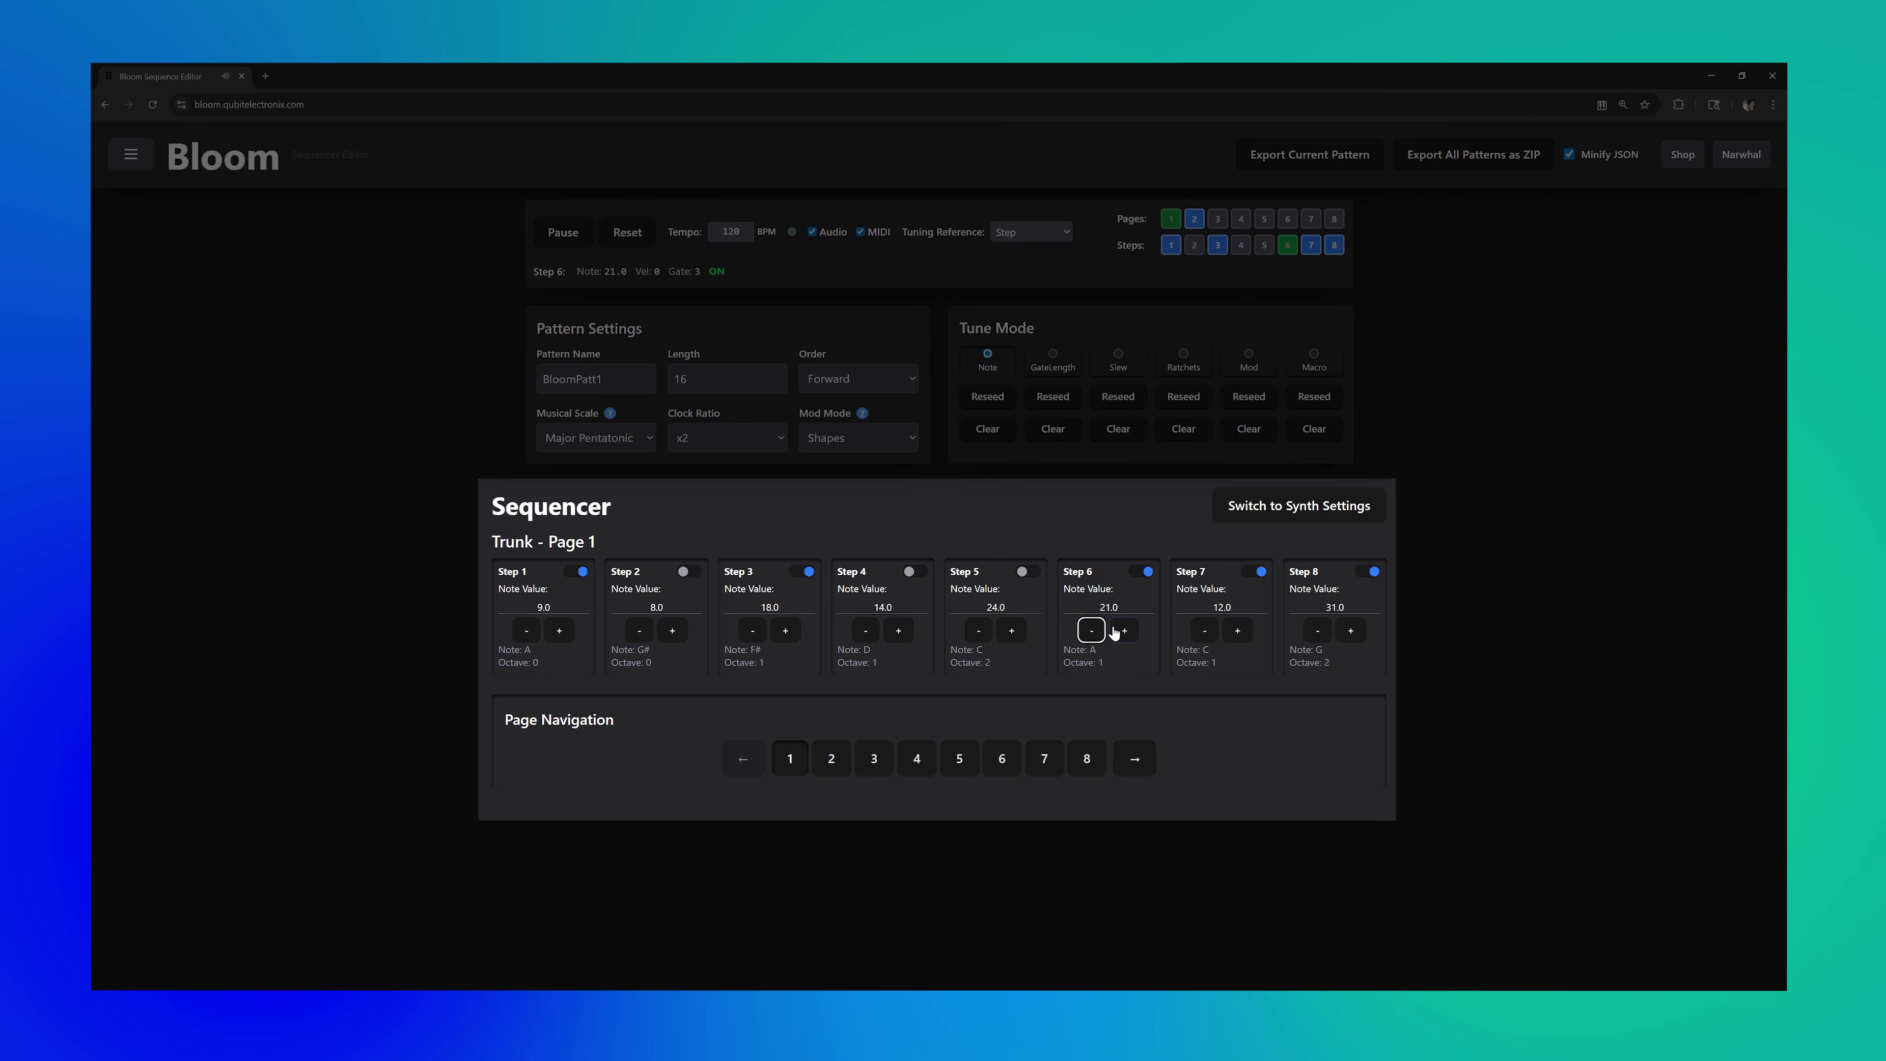
Set the tuning reference to Full Sequence and turn steps 2, 4 and 5 back on
click(1031, 233)
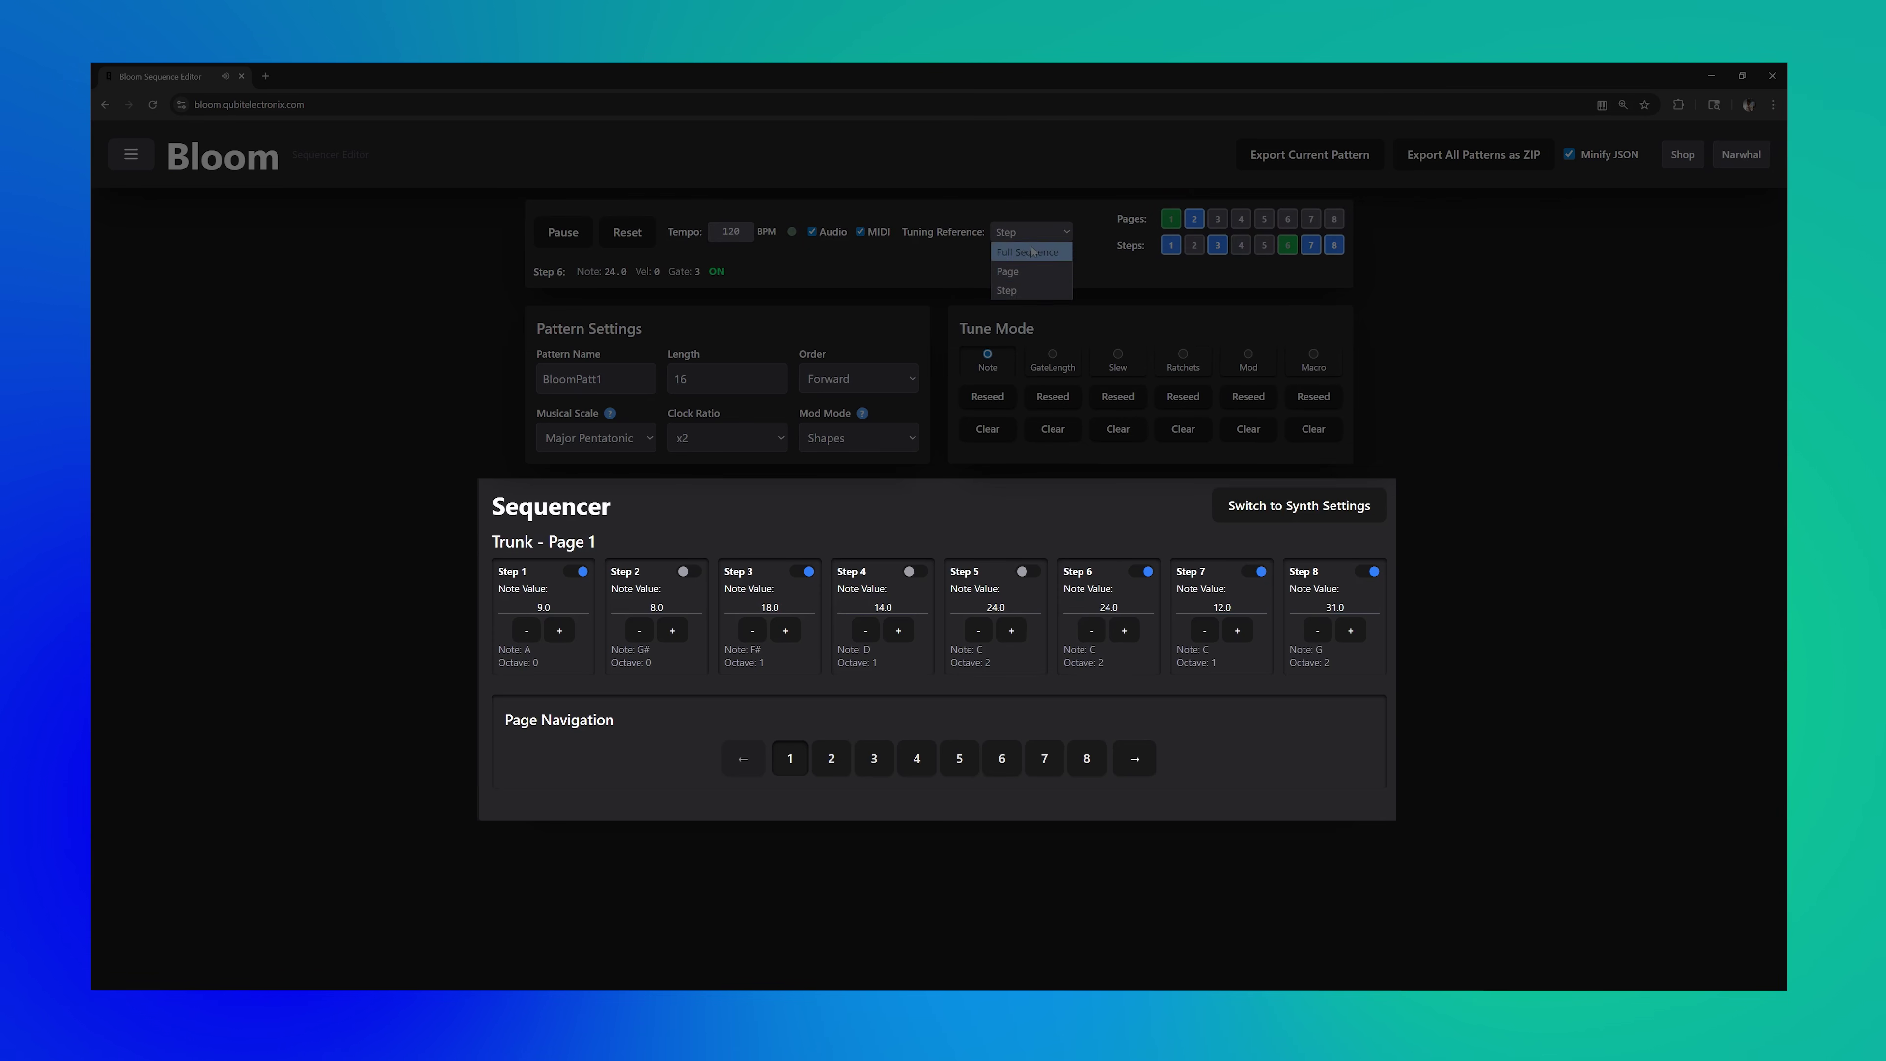
click(1025, 571)
click(916, 571)
click(689, 572)
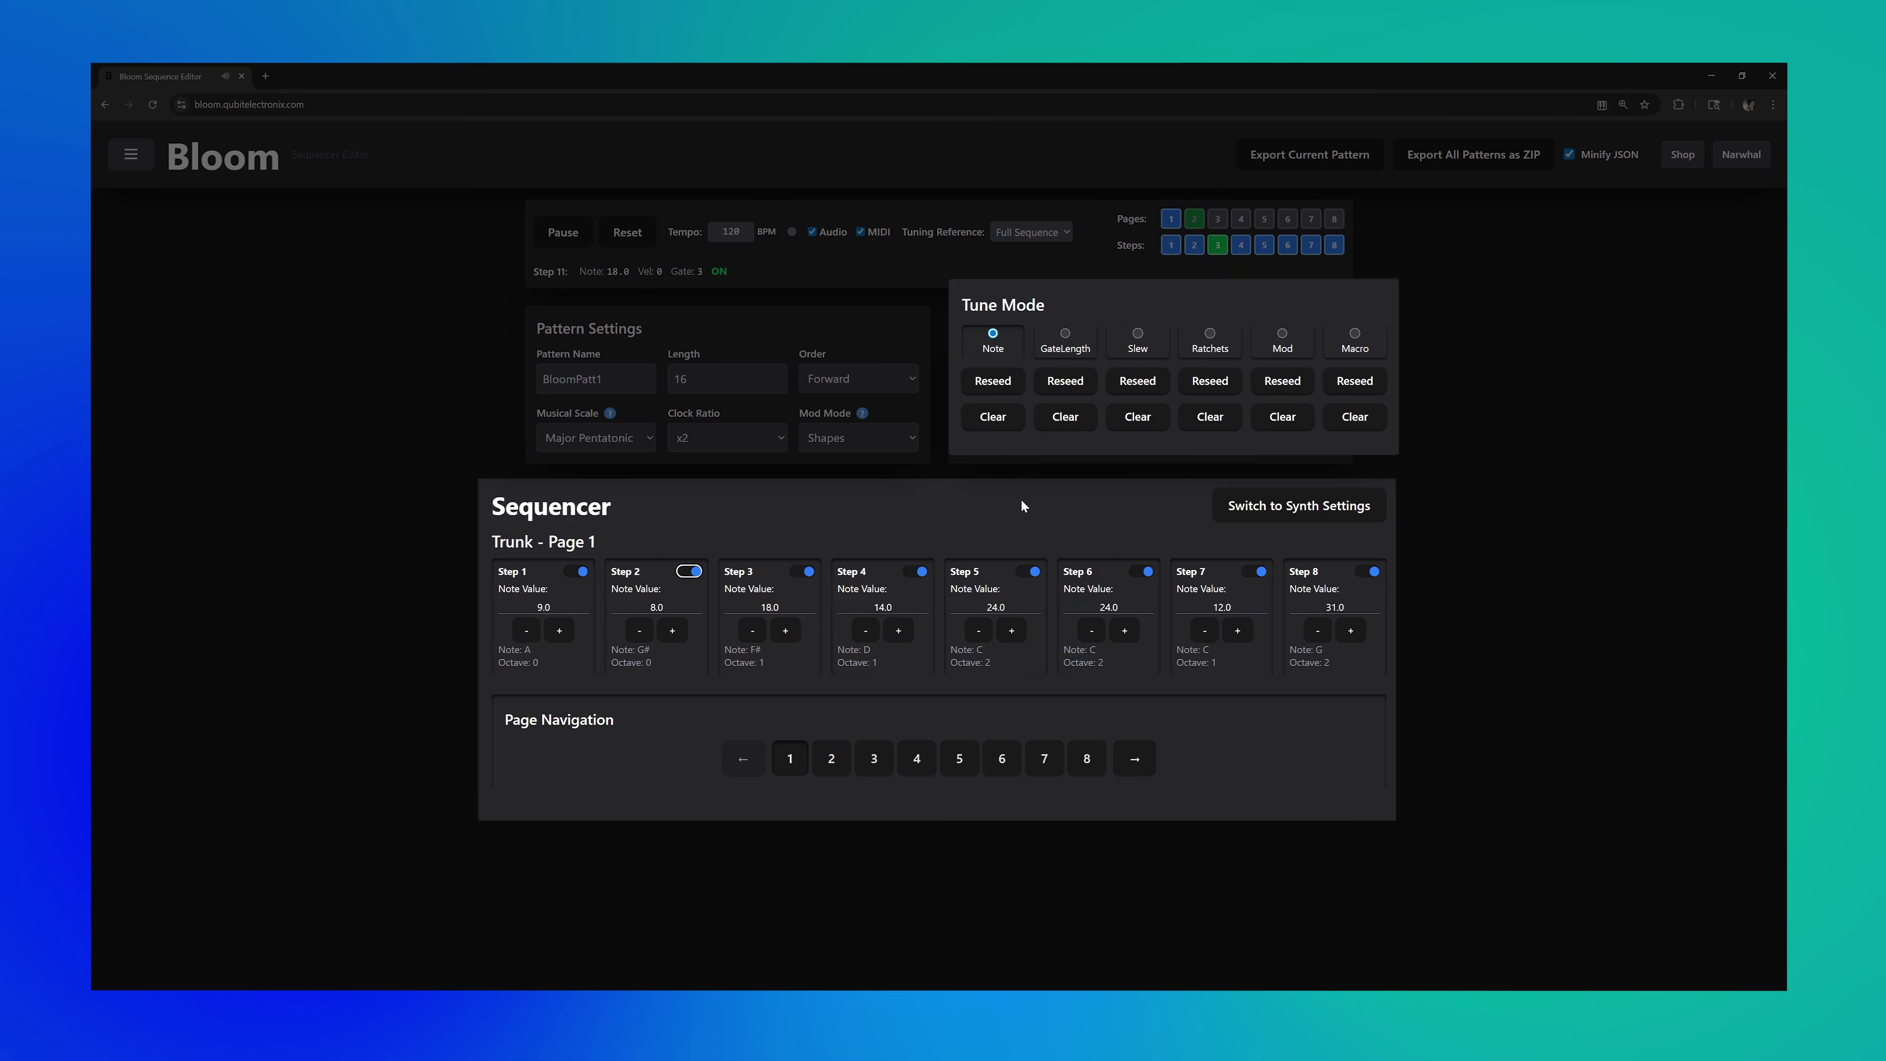
Reseed the pattern's notes, clear them, and reseed them again with a fresh random set
click(1000, 385)
click(1005, 420)
click(1003, 386)
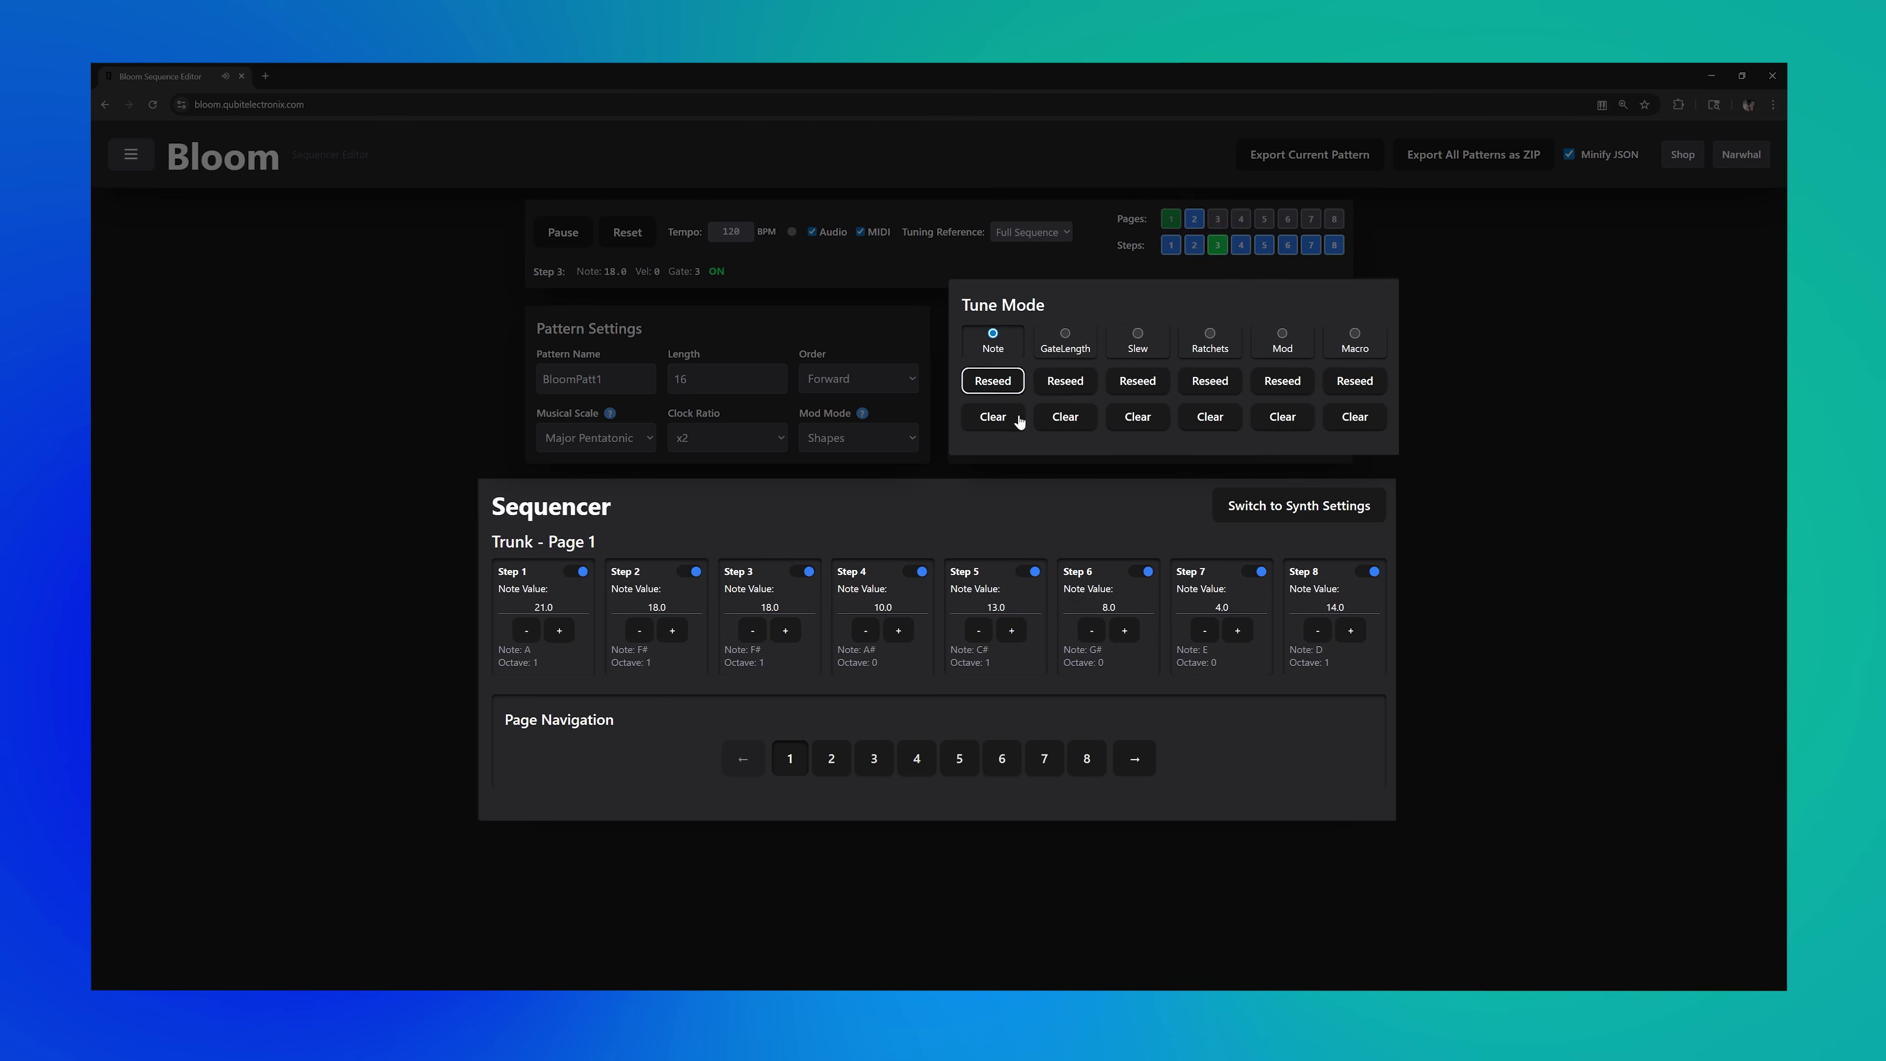
Show the GateLength parameter in the sequencer and reseed the gate lengths twice
click(1076, 346)
click(1066, 383)
click(1066, 383)
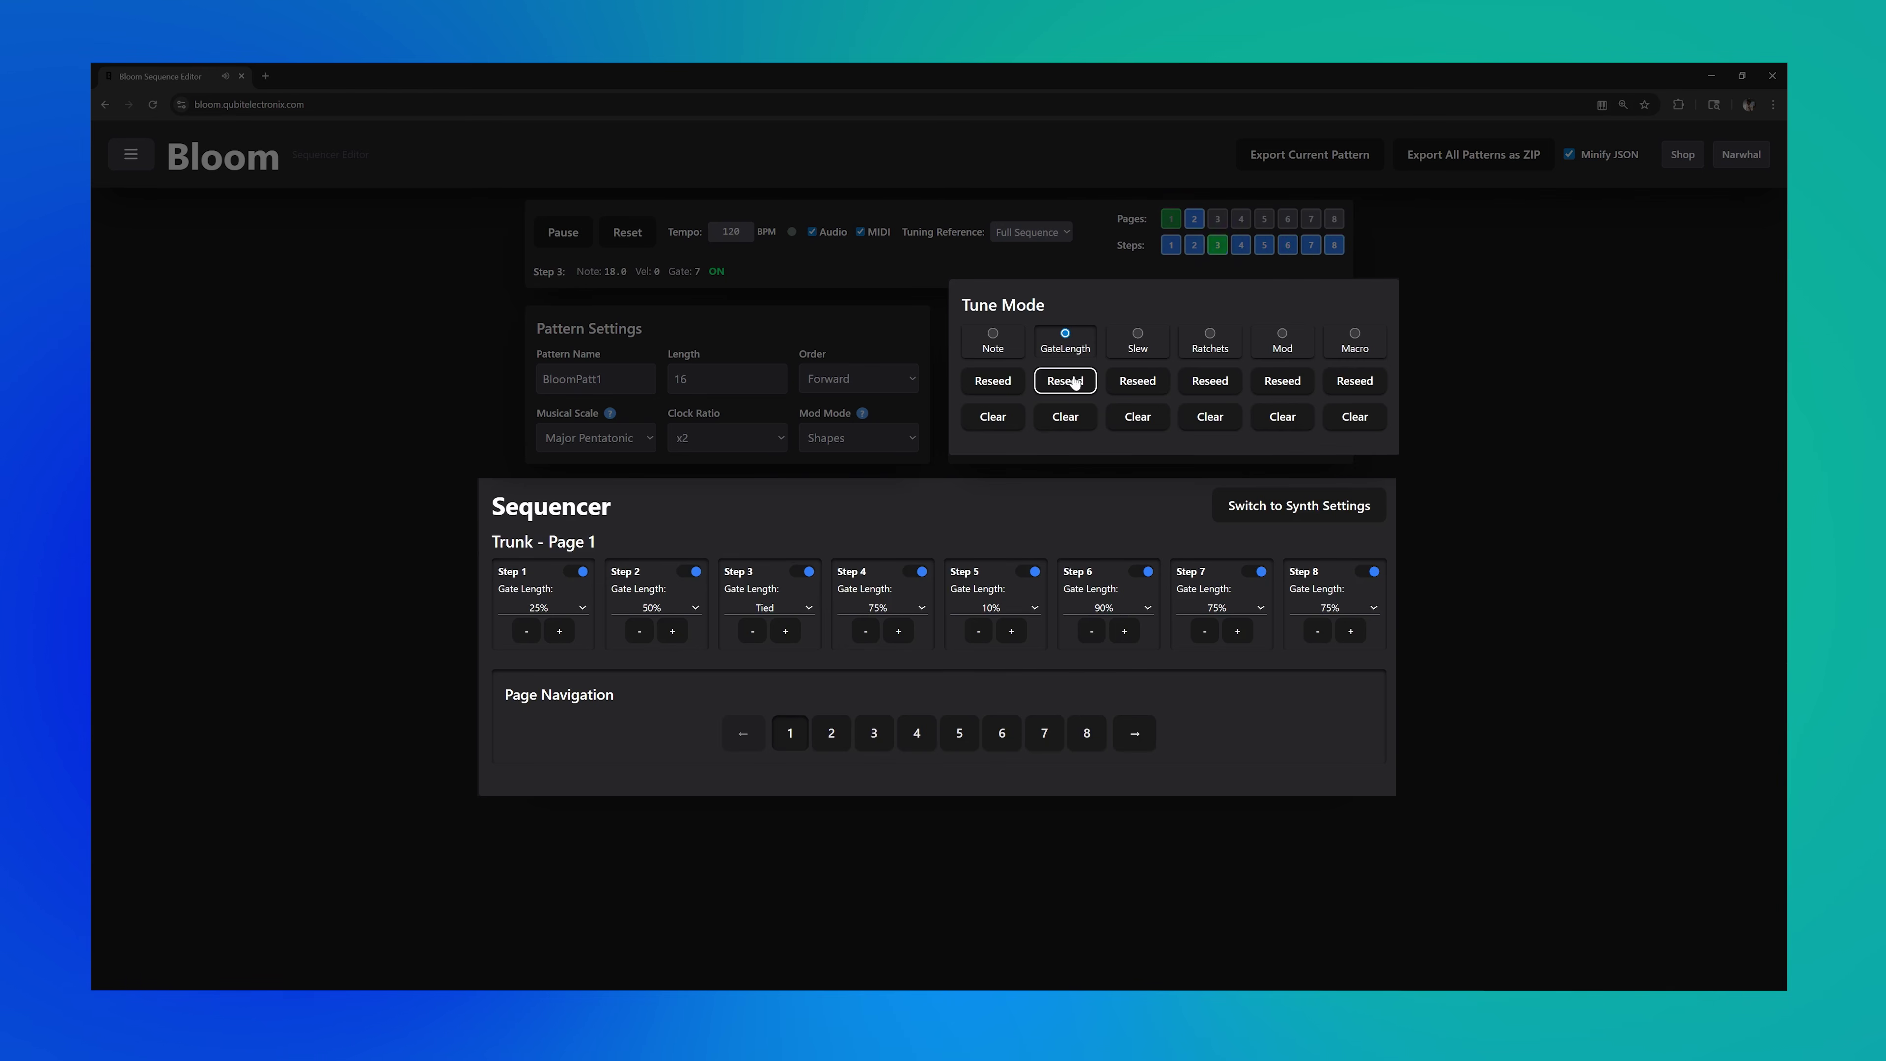
Reseed the pattern's slew amounts and ratchets, showing each parameter in the sequencer
click(1137, 338)
click(1139, 382)
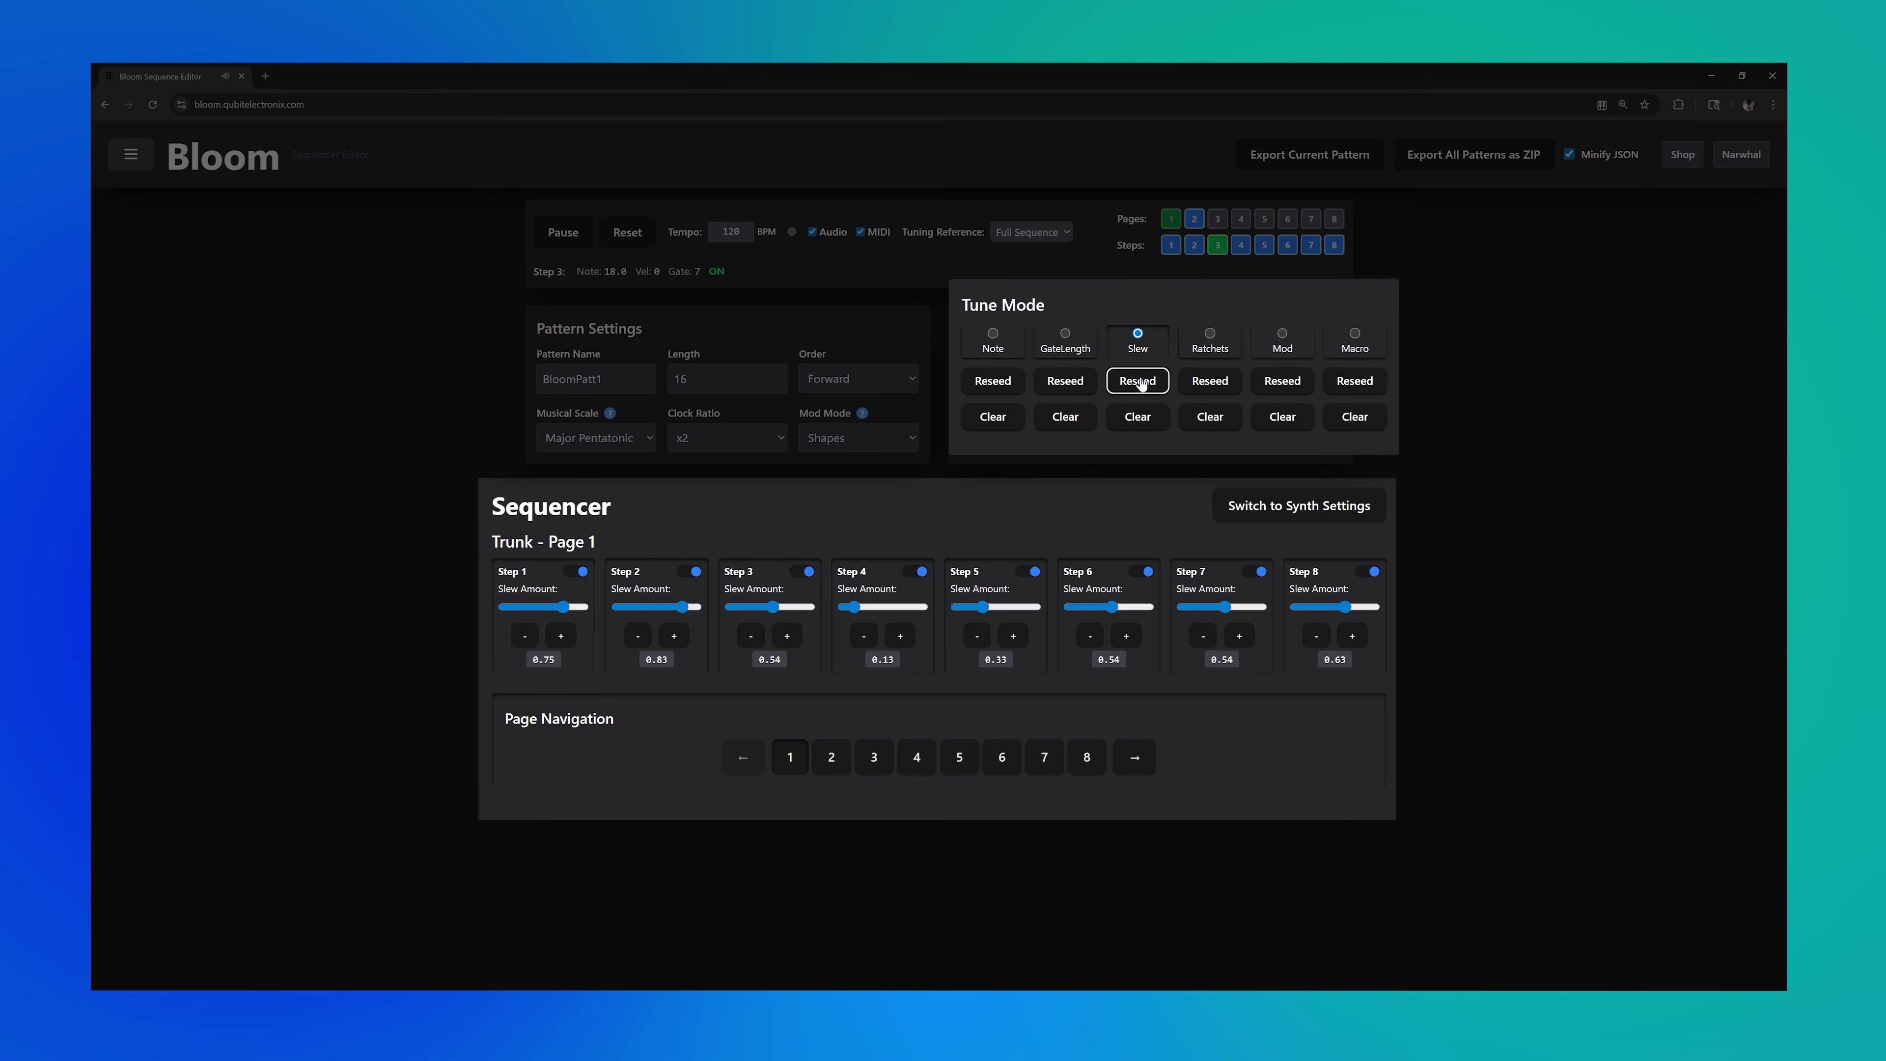
click(1209, 340)
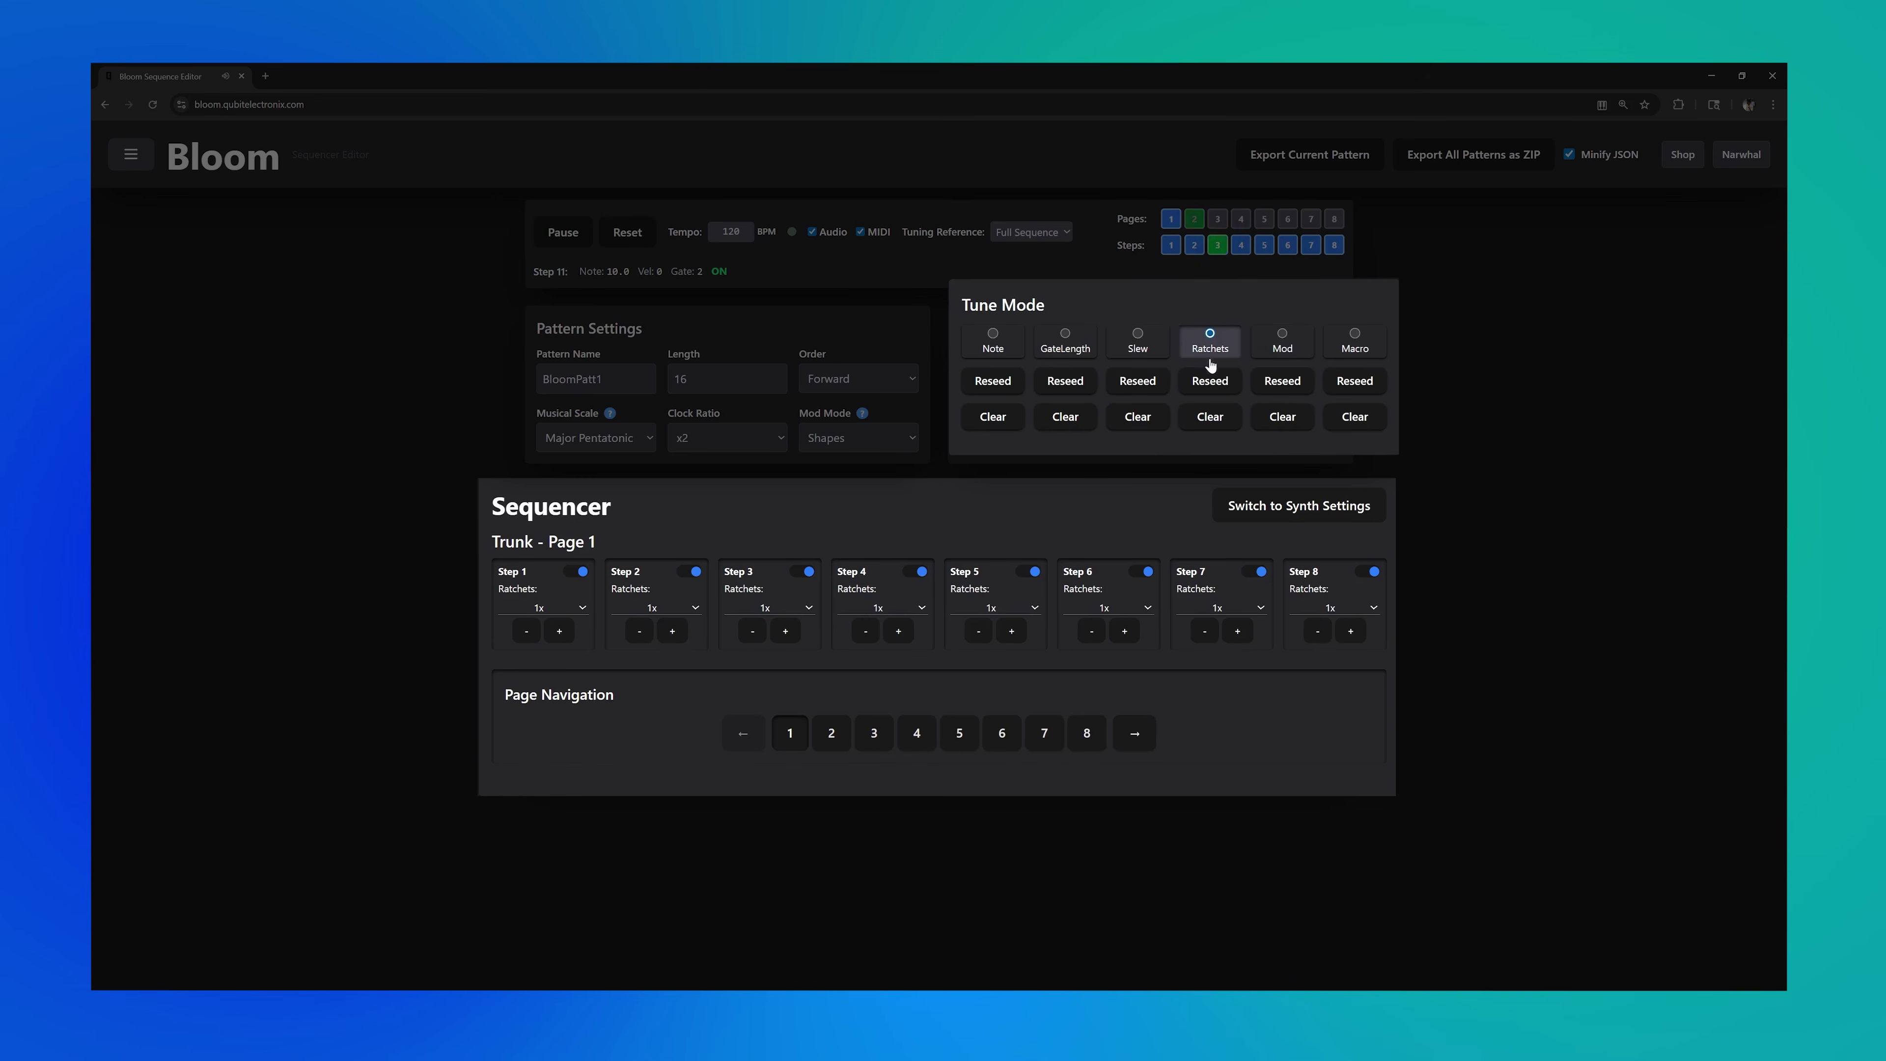
click(1210, 380)
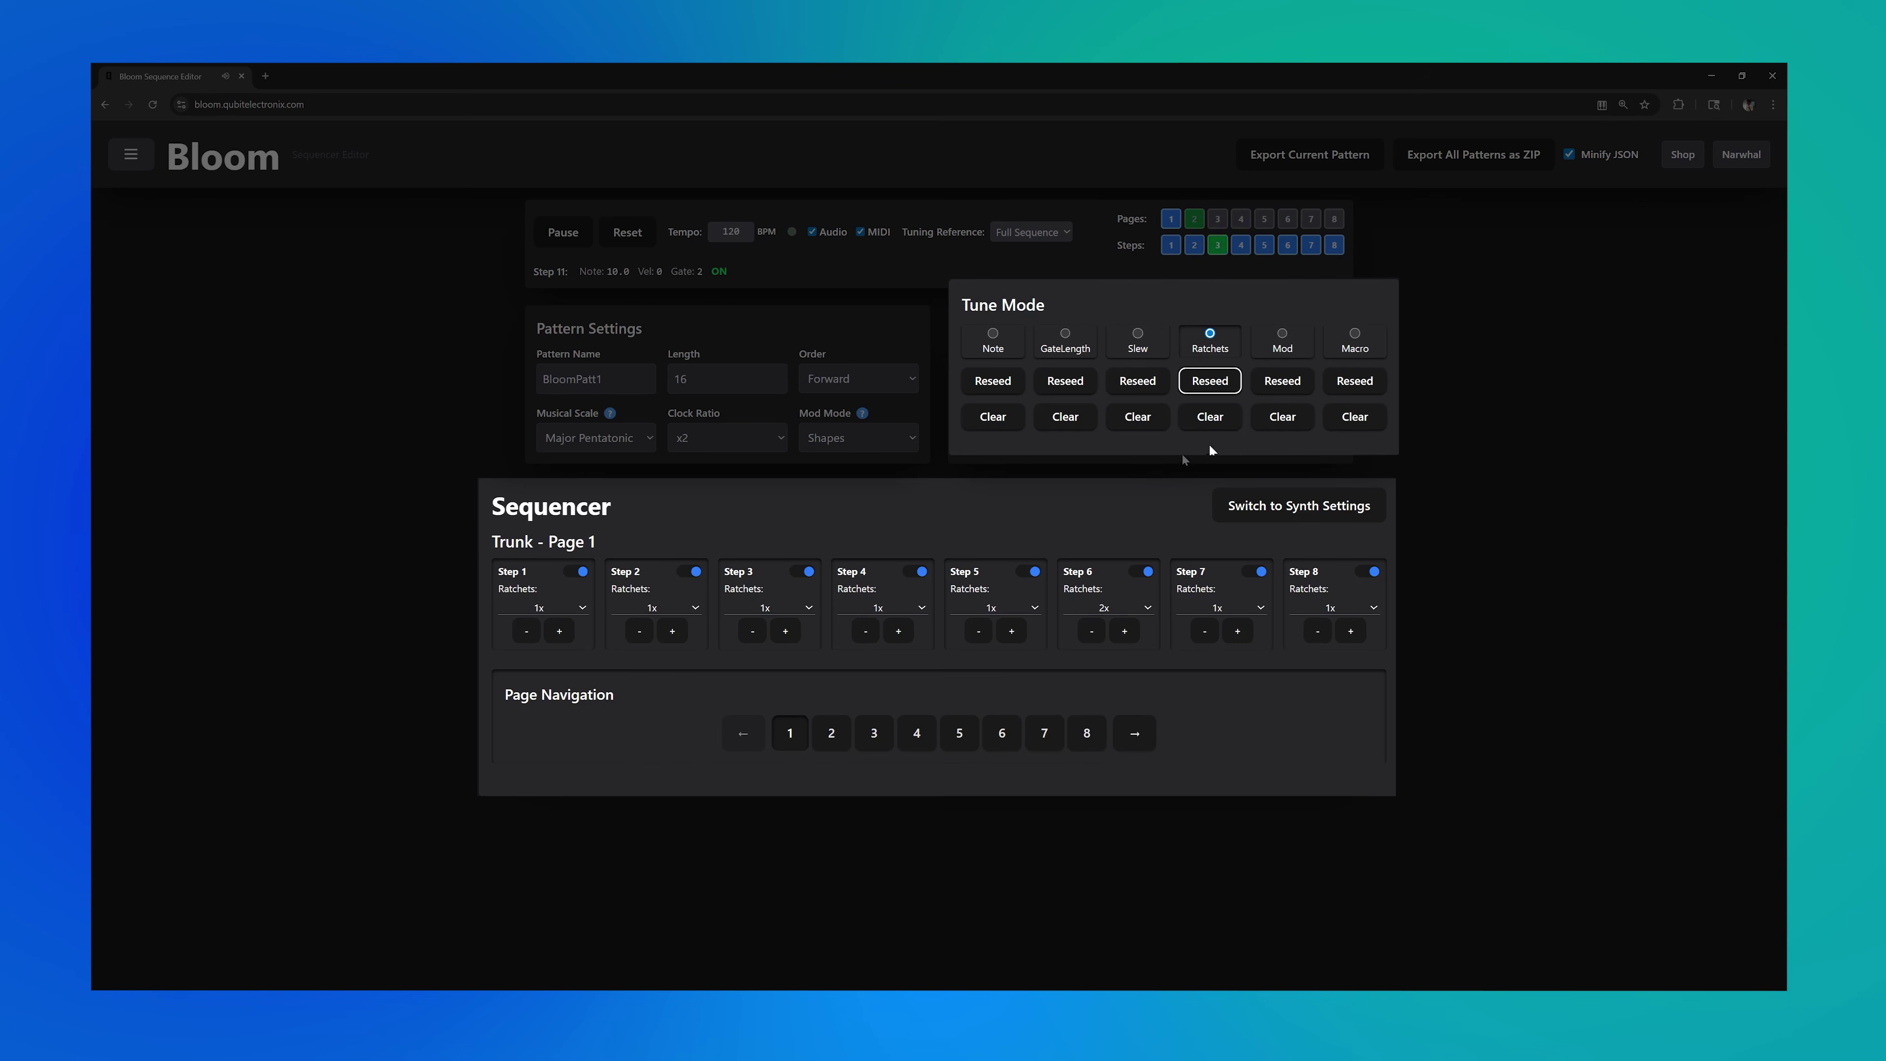
Show the Mod parameter in the sequencer and change step 1's modulation shape to a repeating triangle wave
click(1283, 333)
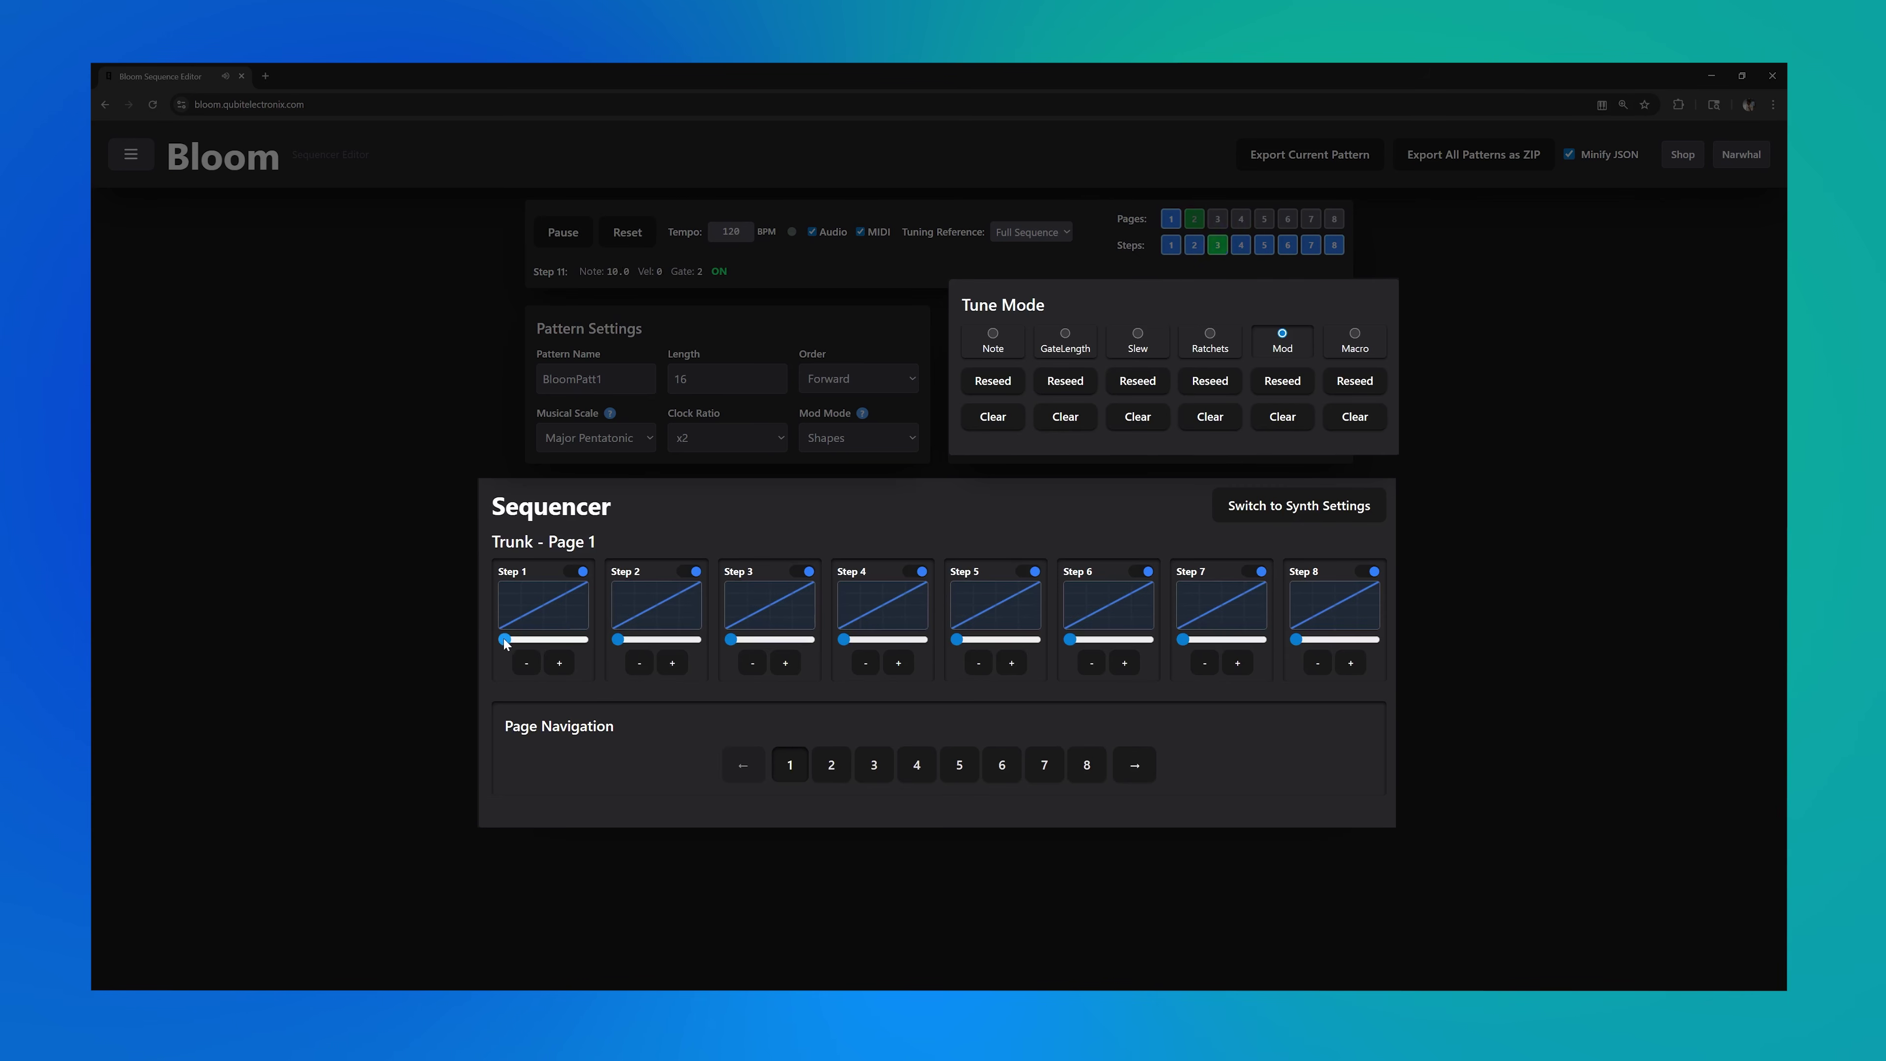
drag(504, 638, 527, 638)
drag(530, 638, 533, 638)
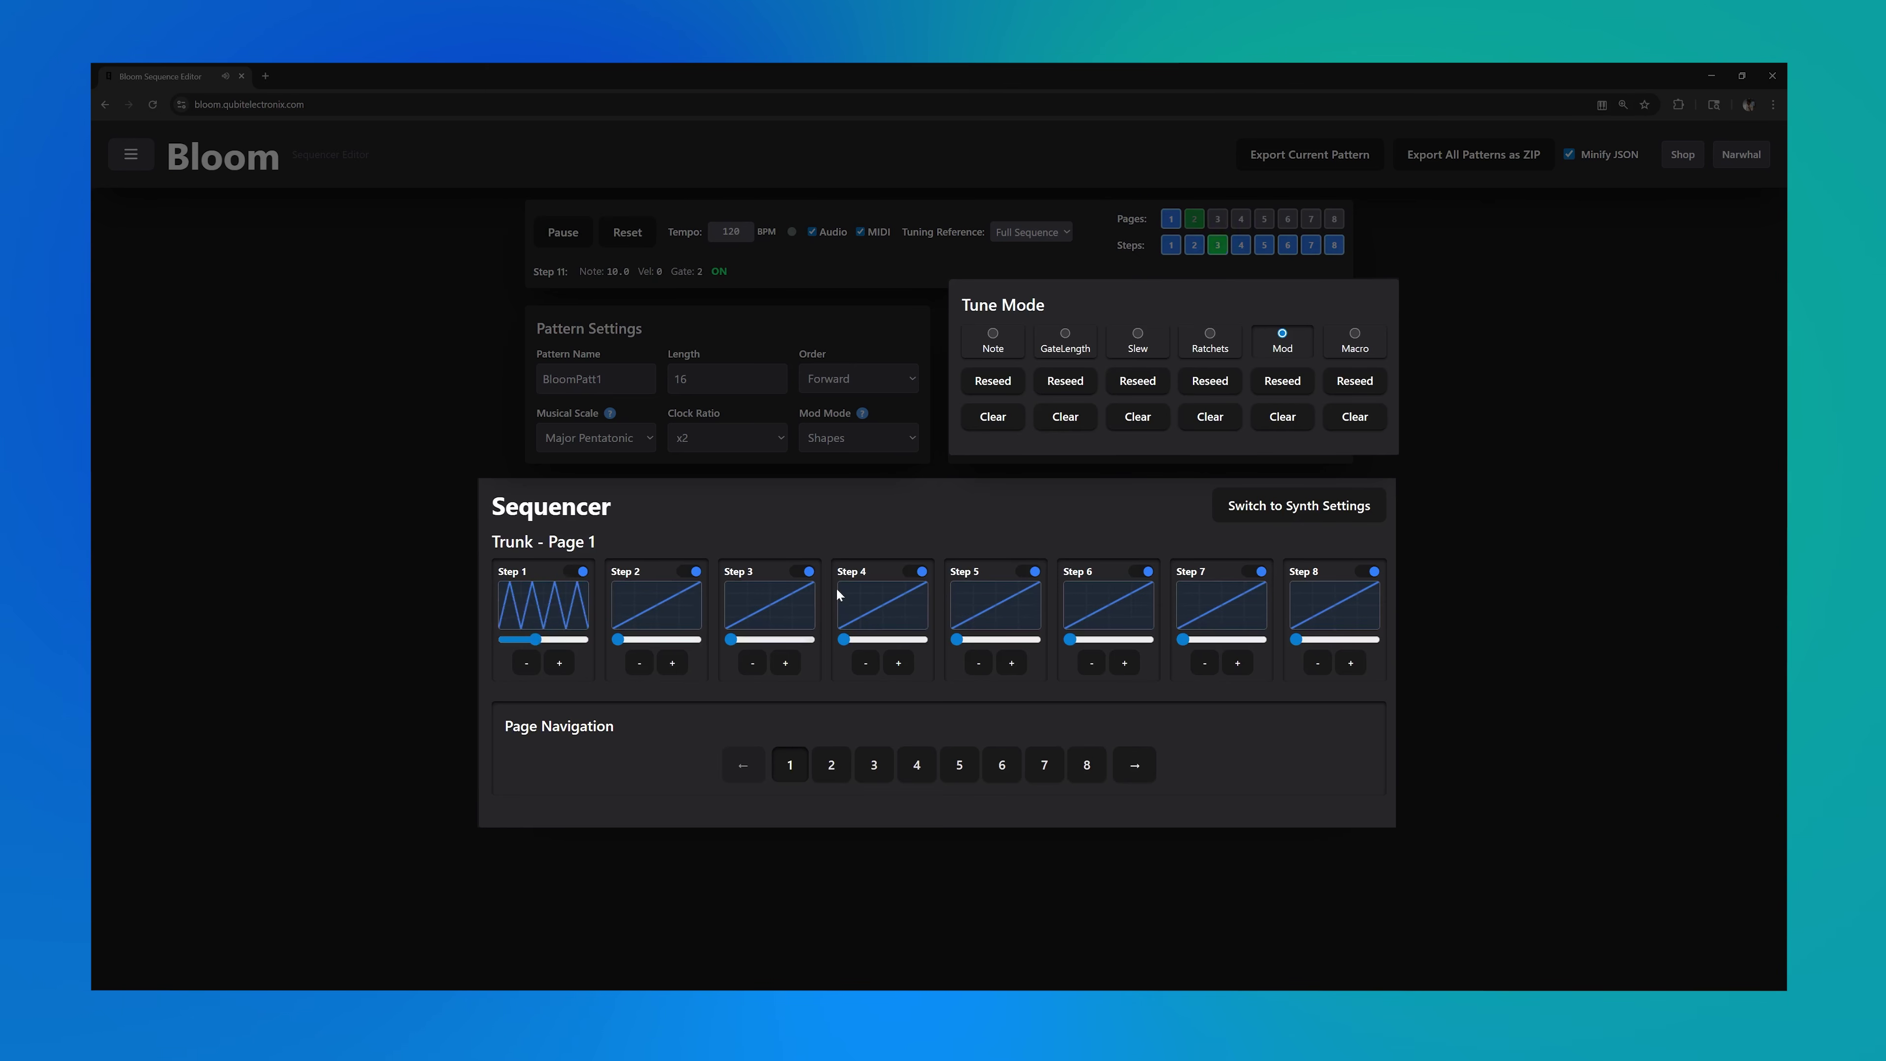
Reseed the modulation values of all steps and set the pattern's mod mode to Envelope
click(1283, 380)
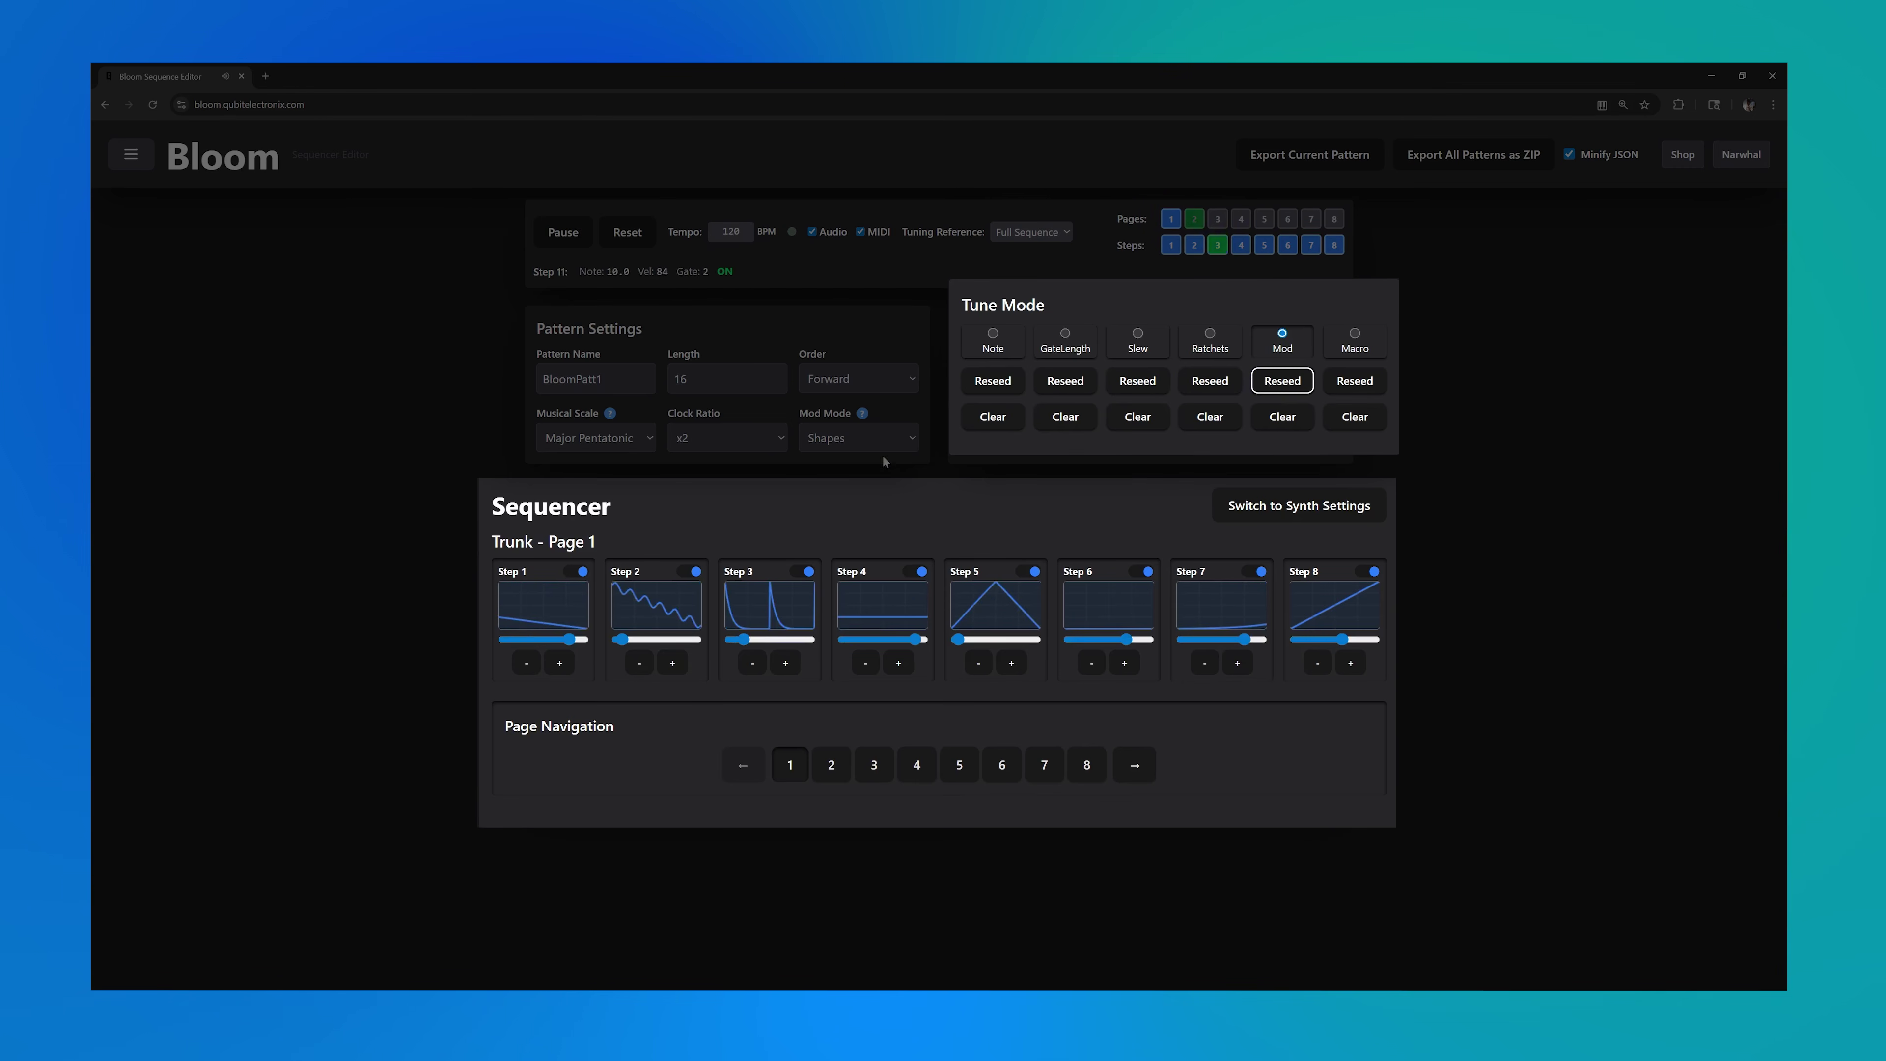
click(886, 435)
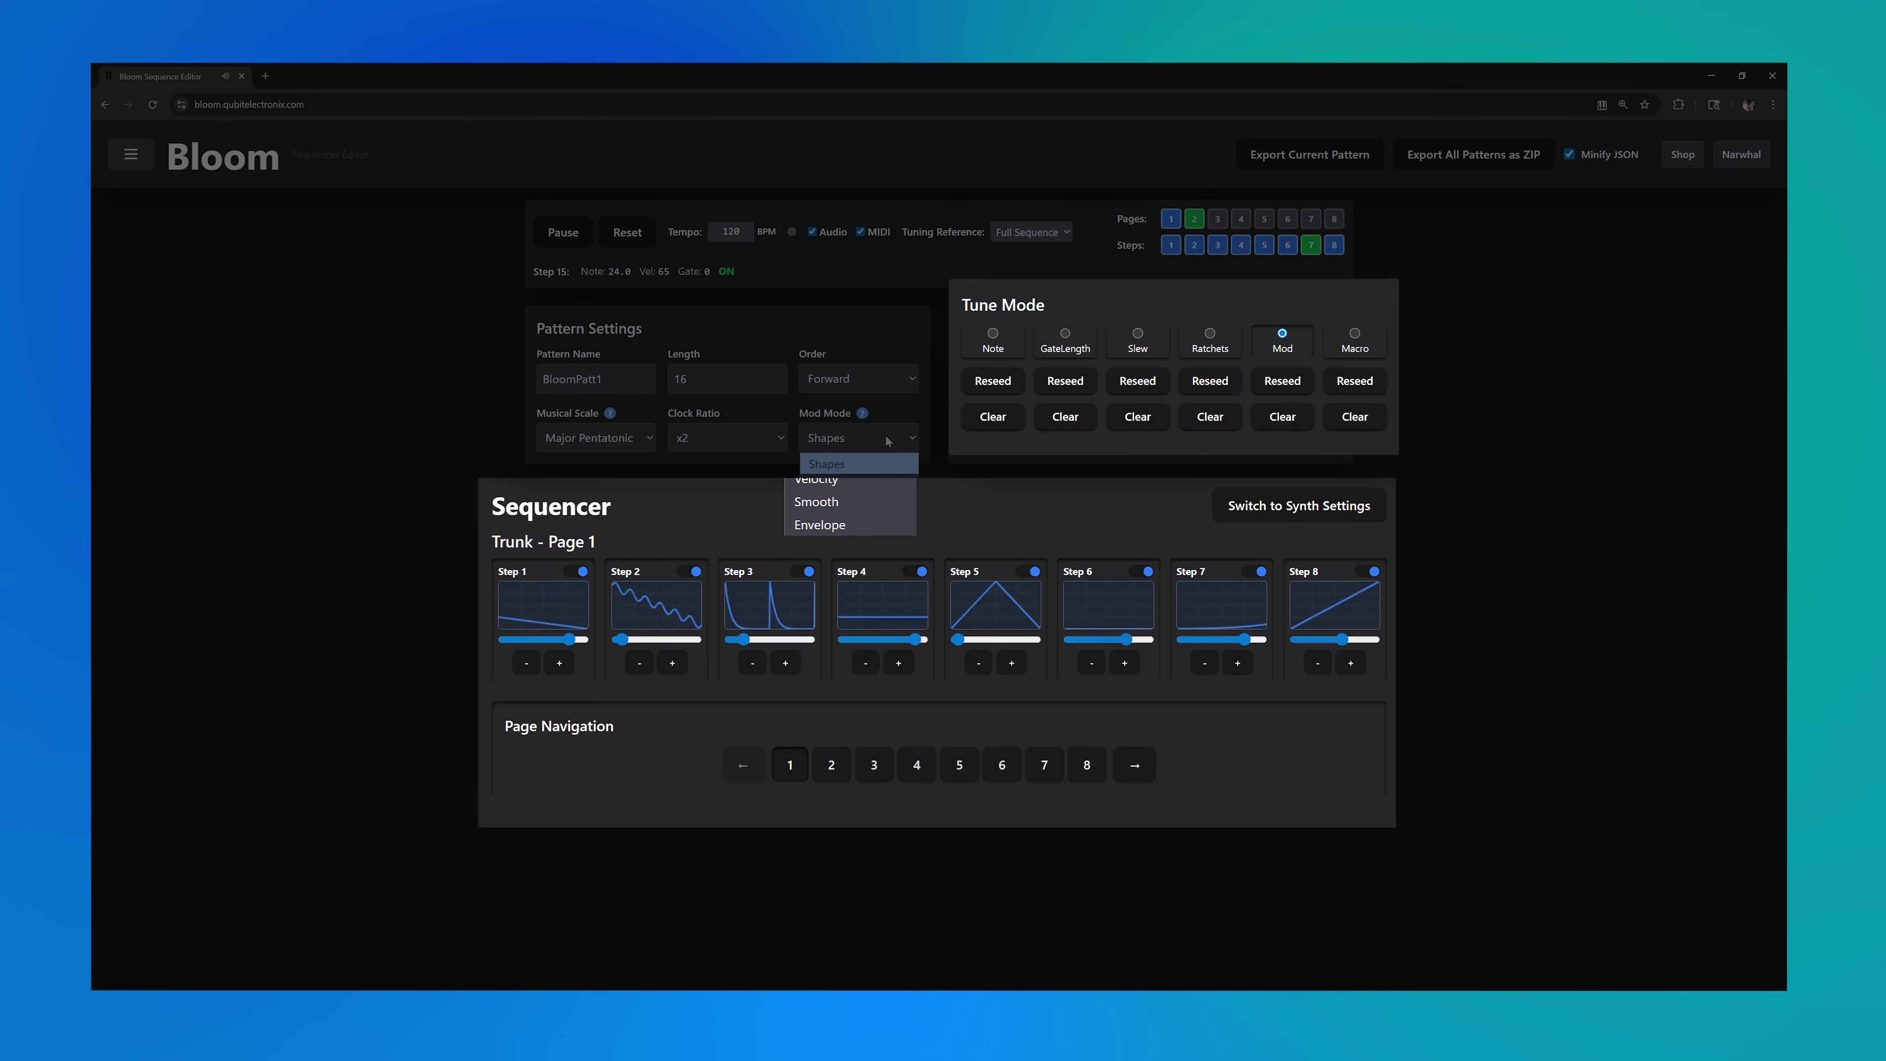
click(878, 525)
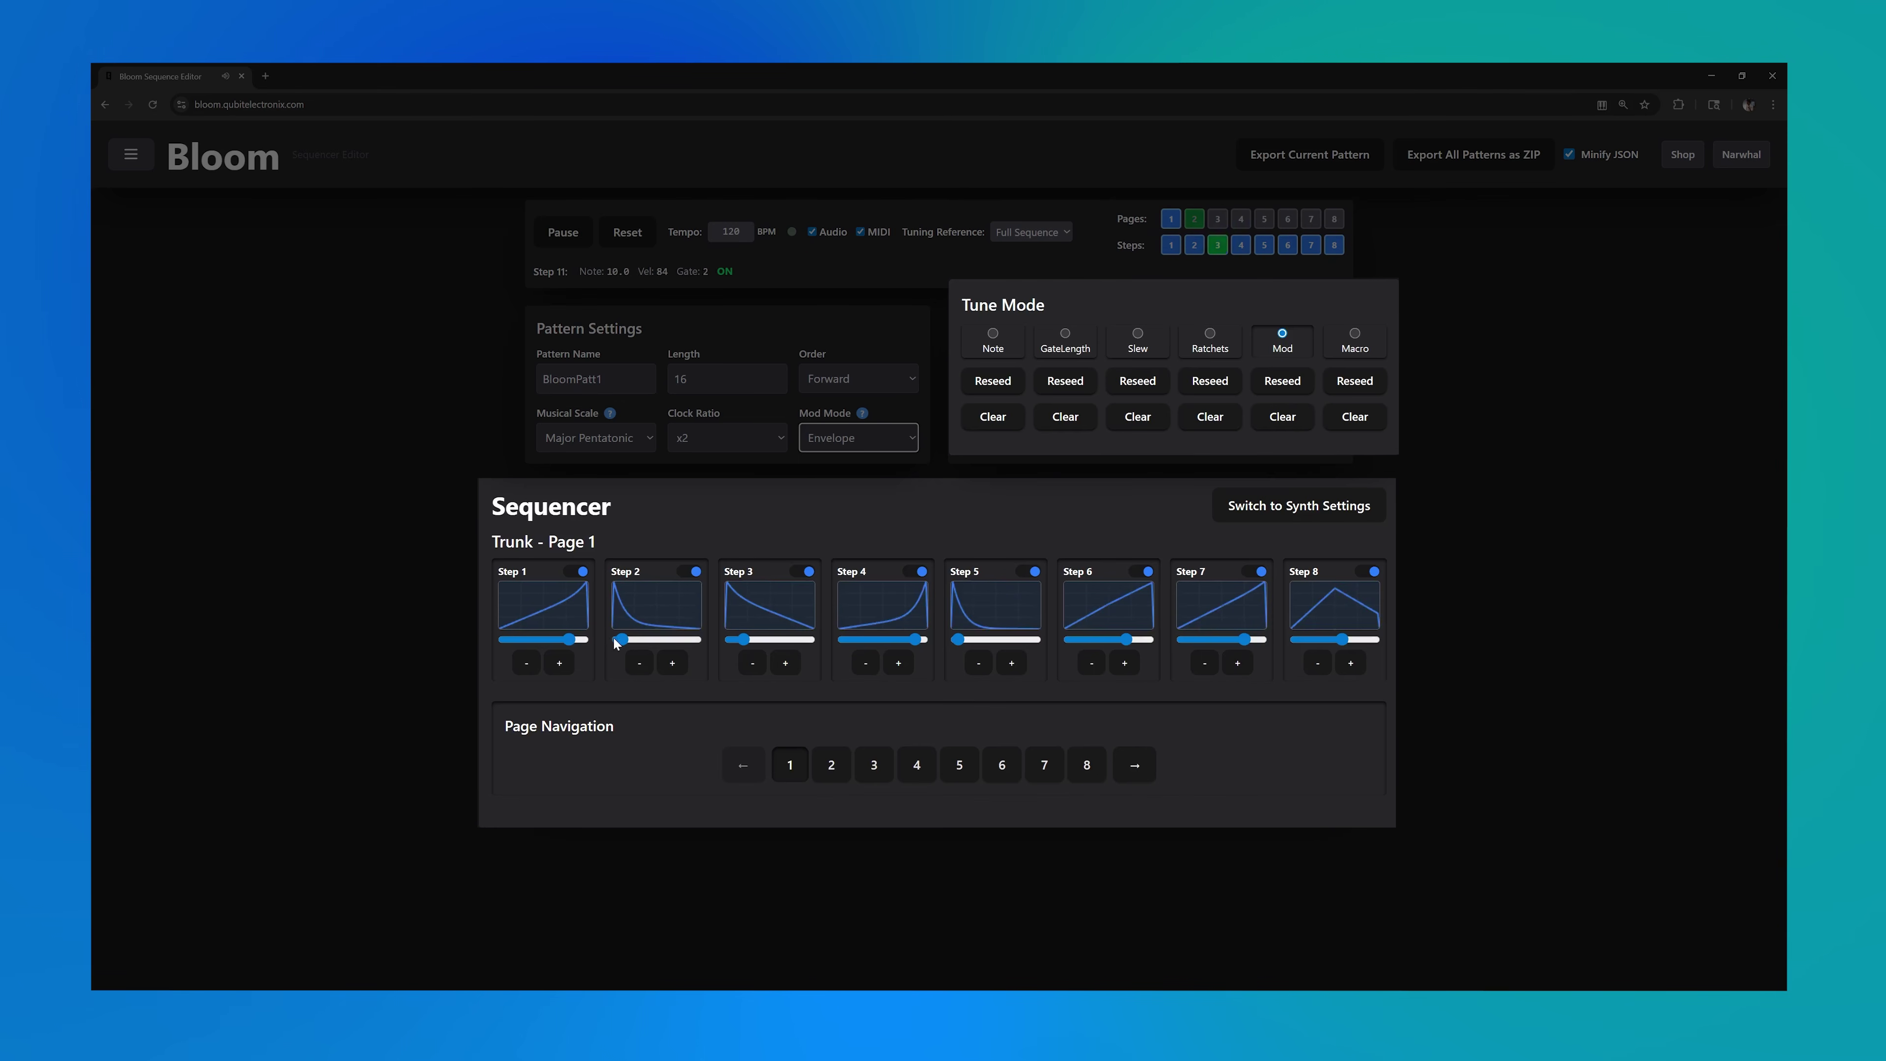
Lower step 2's modulation value slightly and set the pattern's mod mode to Shapes
mouse_move(622, 640)
mouse_down()
mouse_move(695, 641)
mouse_move(616, 641)
mouse_up()
click(893, 441)
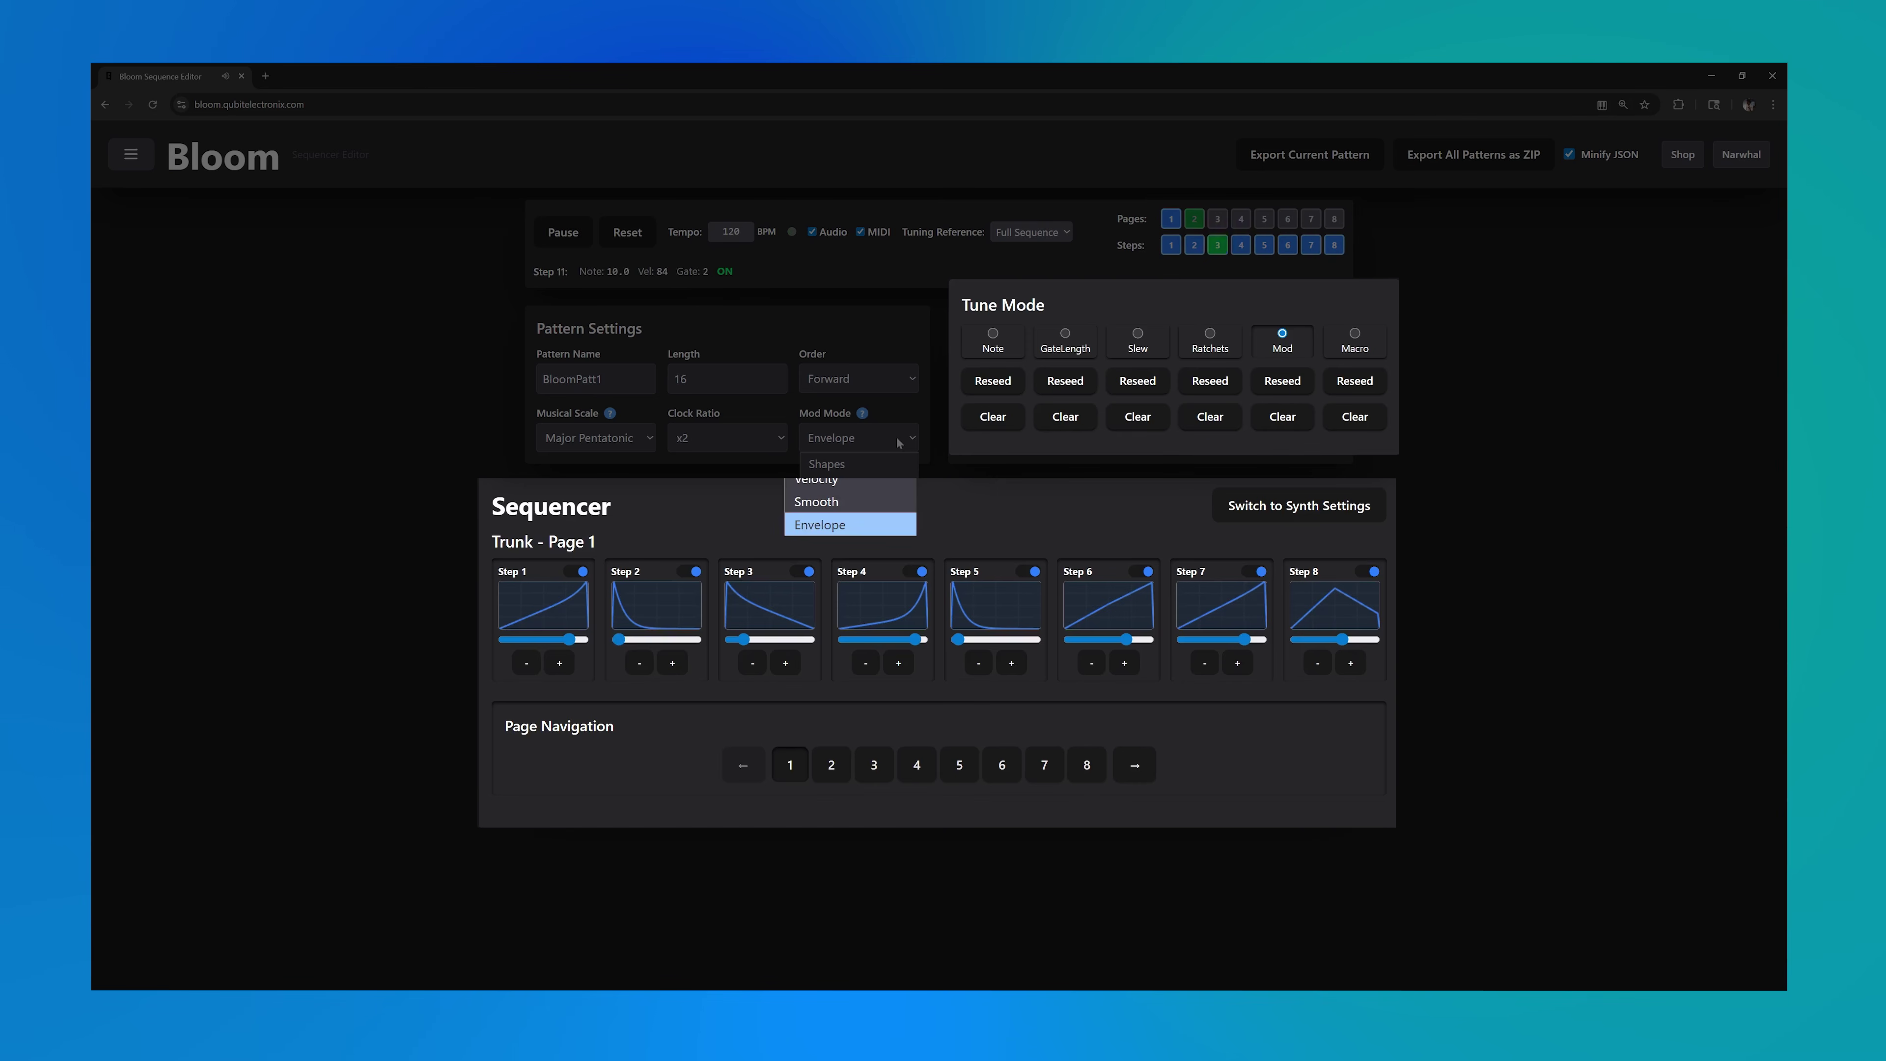
click(887, 464)
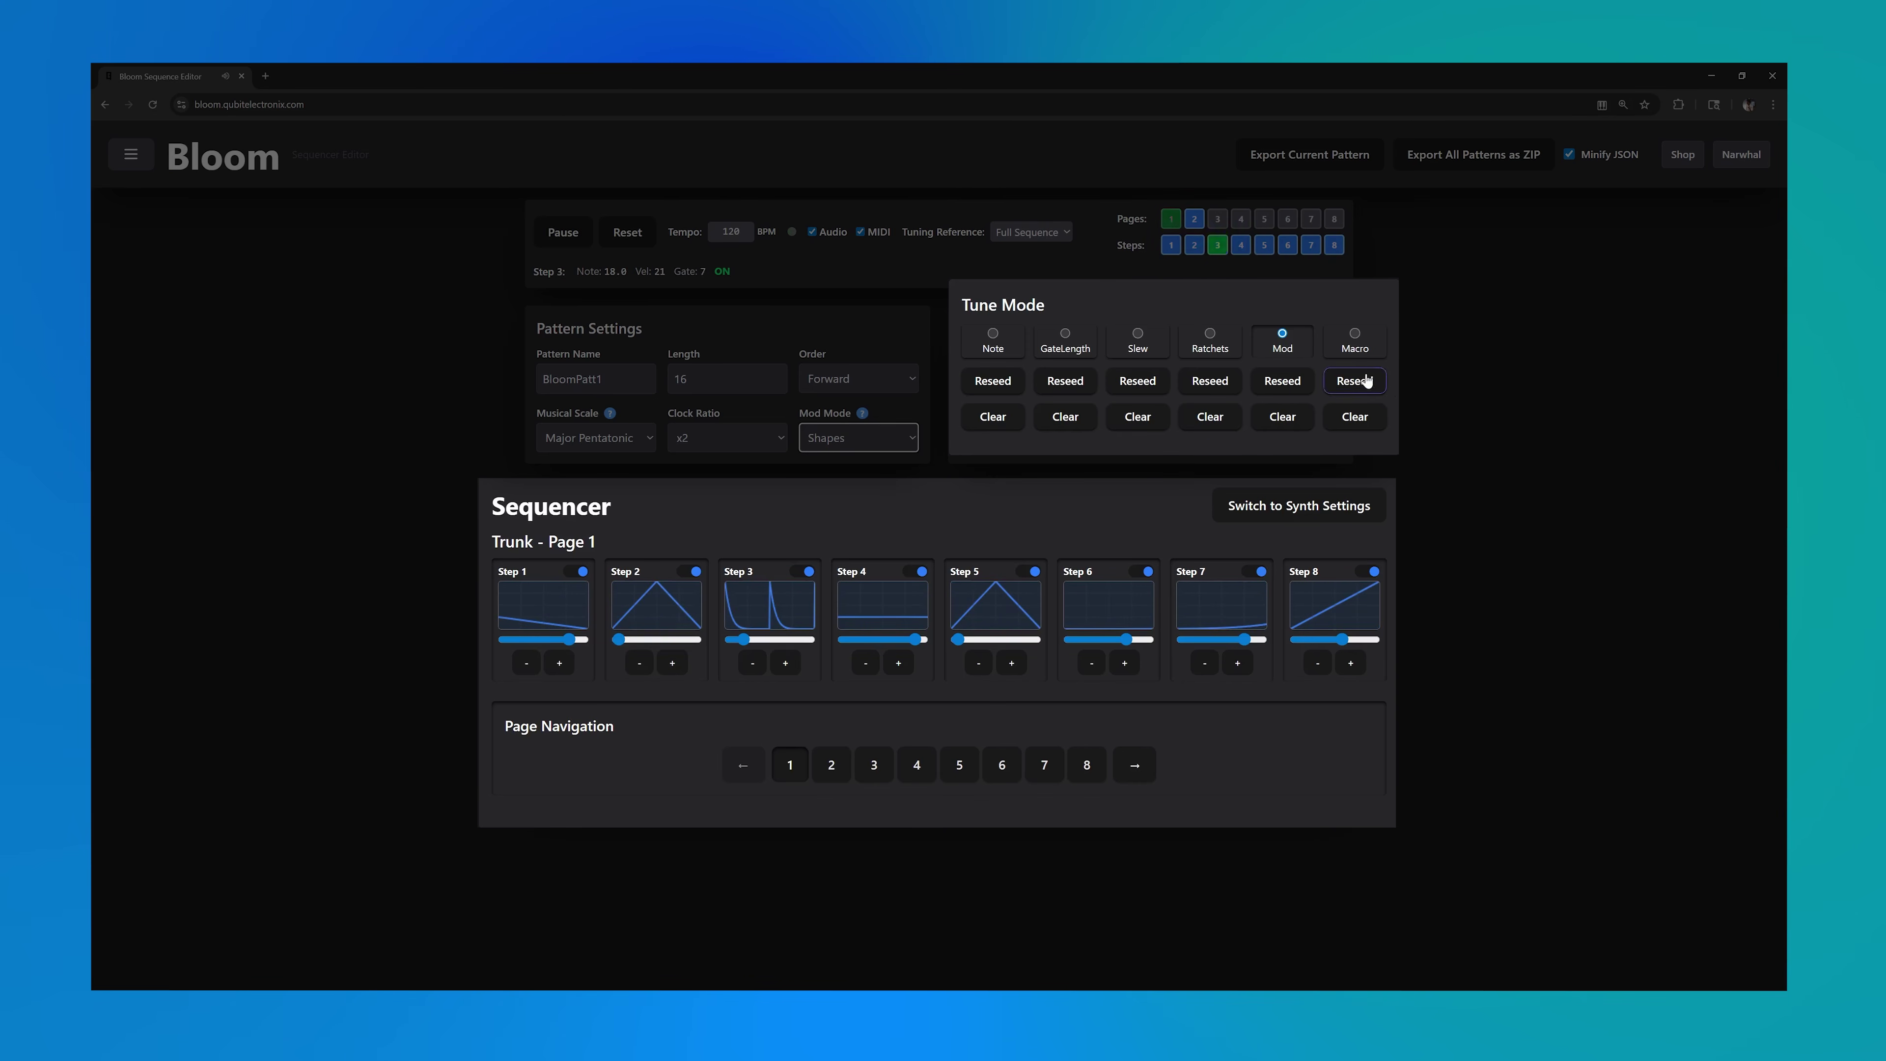
Switch to Macro tune mode and reseed all step parameters at once, clear them, and reseed them again
click(1355, 355)
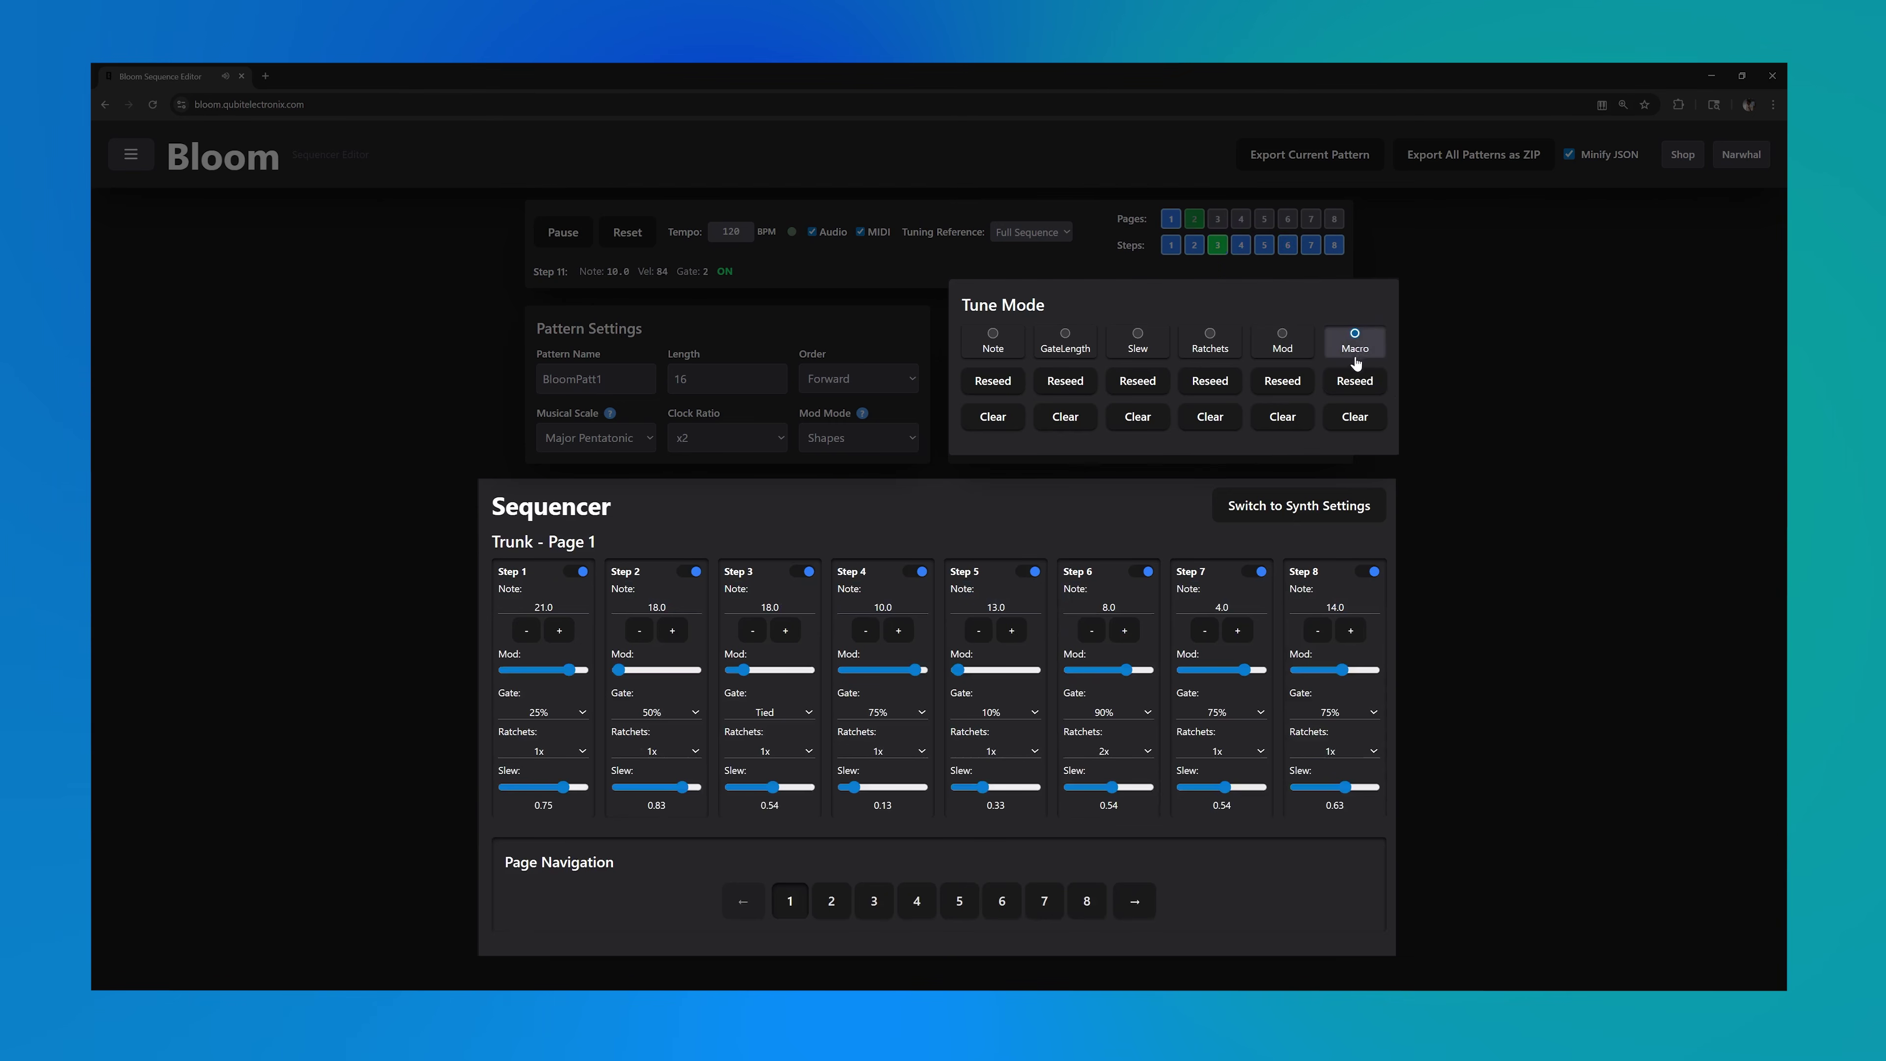
click(1355, 386)
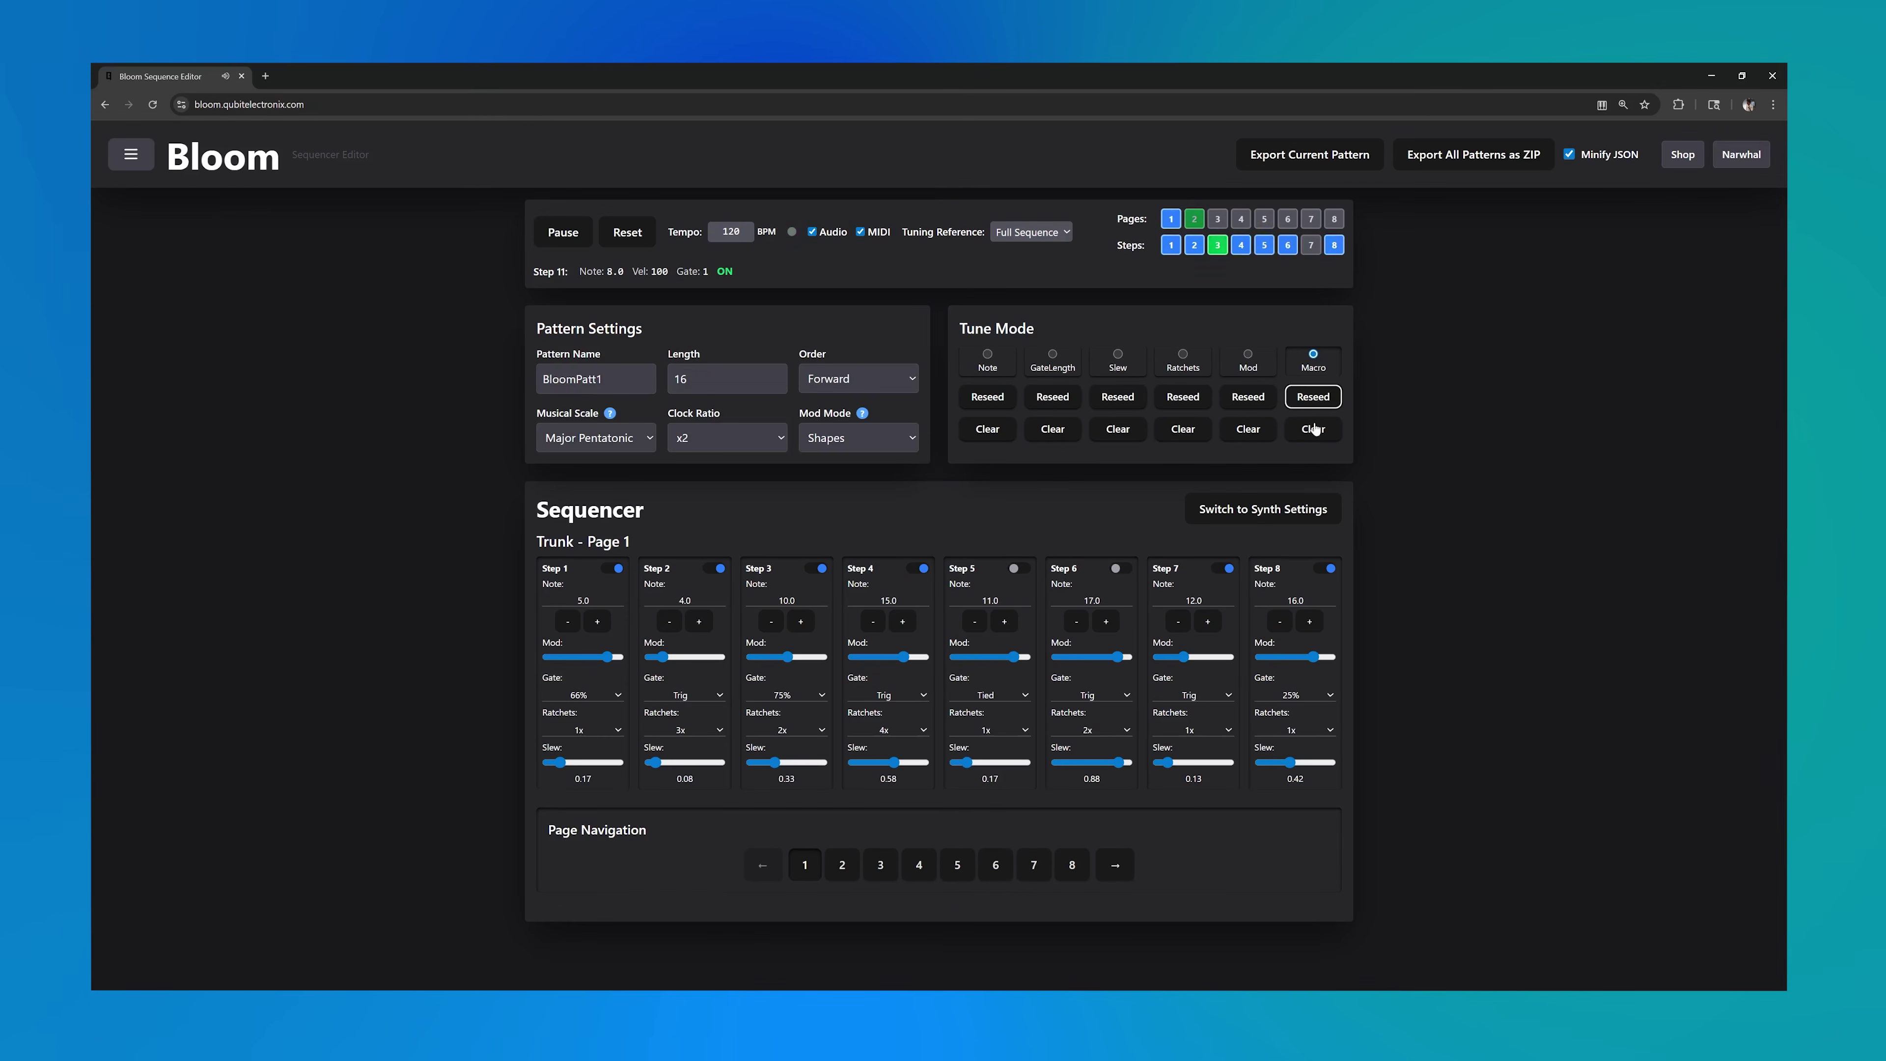
click(1313, 431)
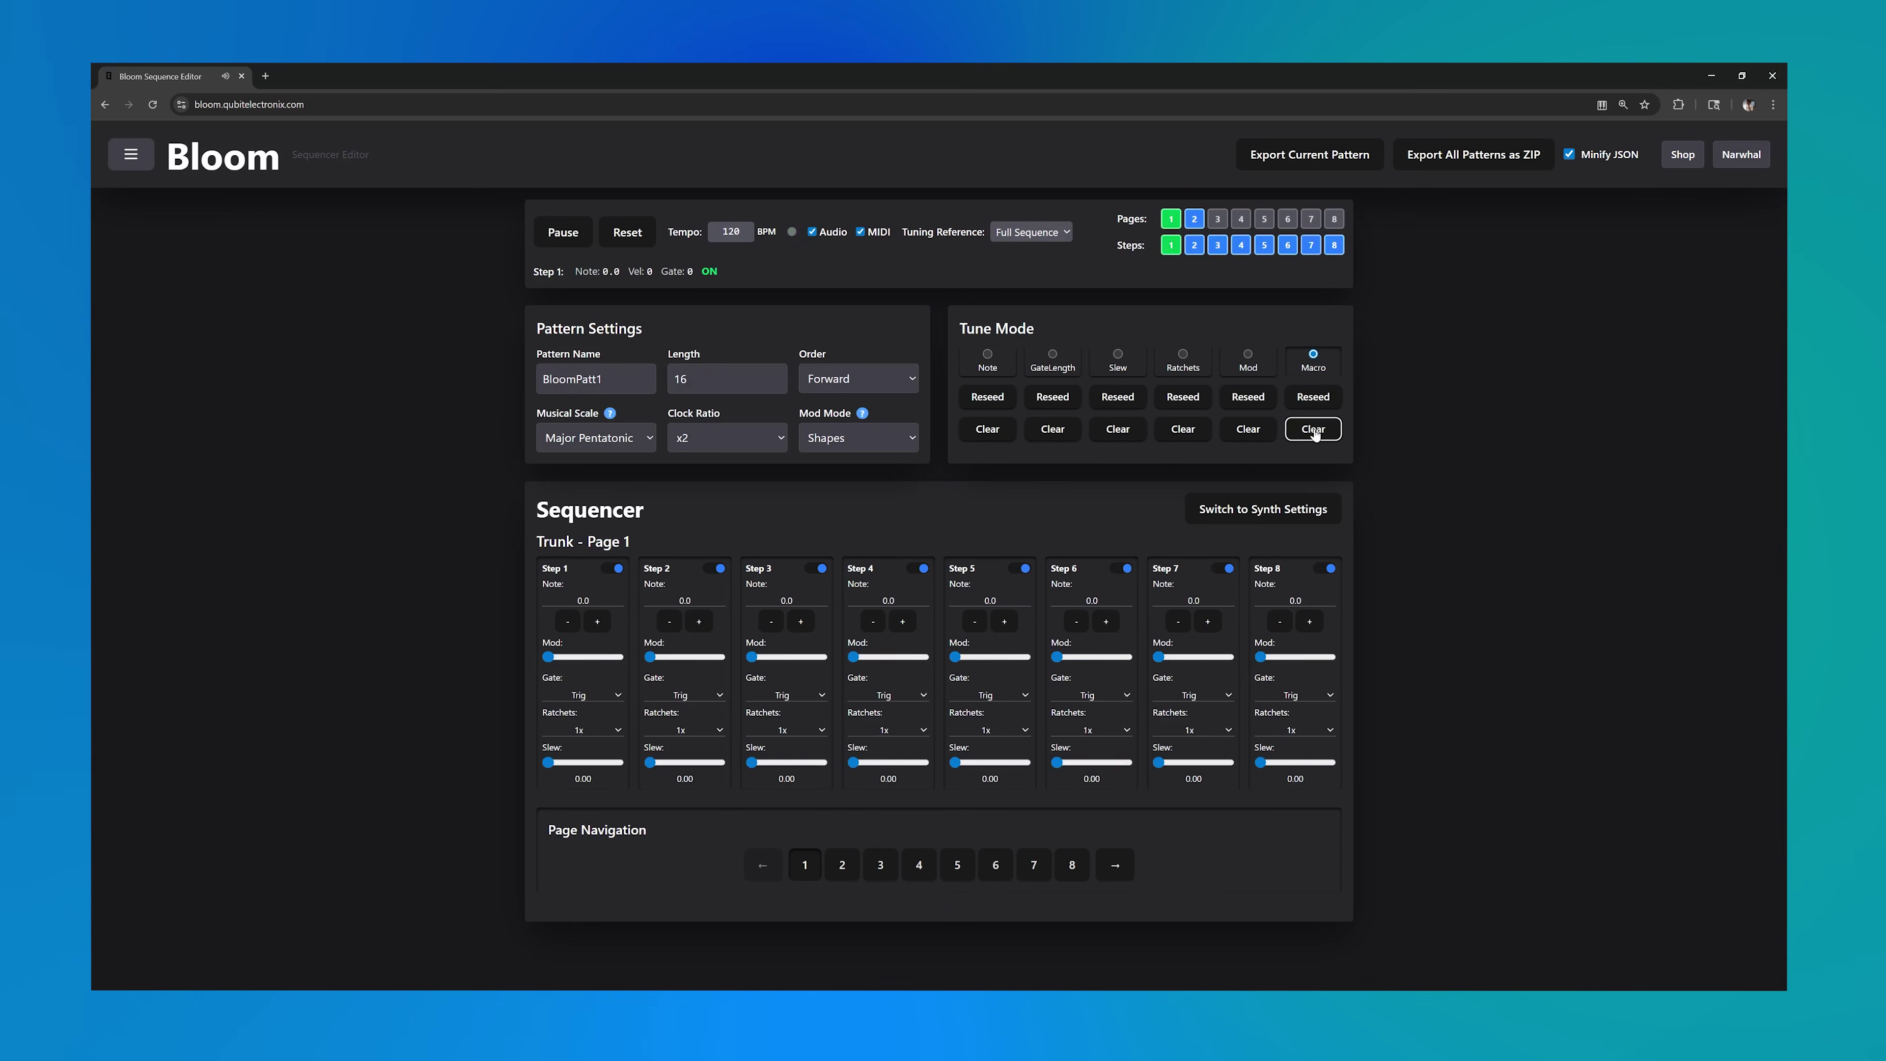
click(1313, 397)
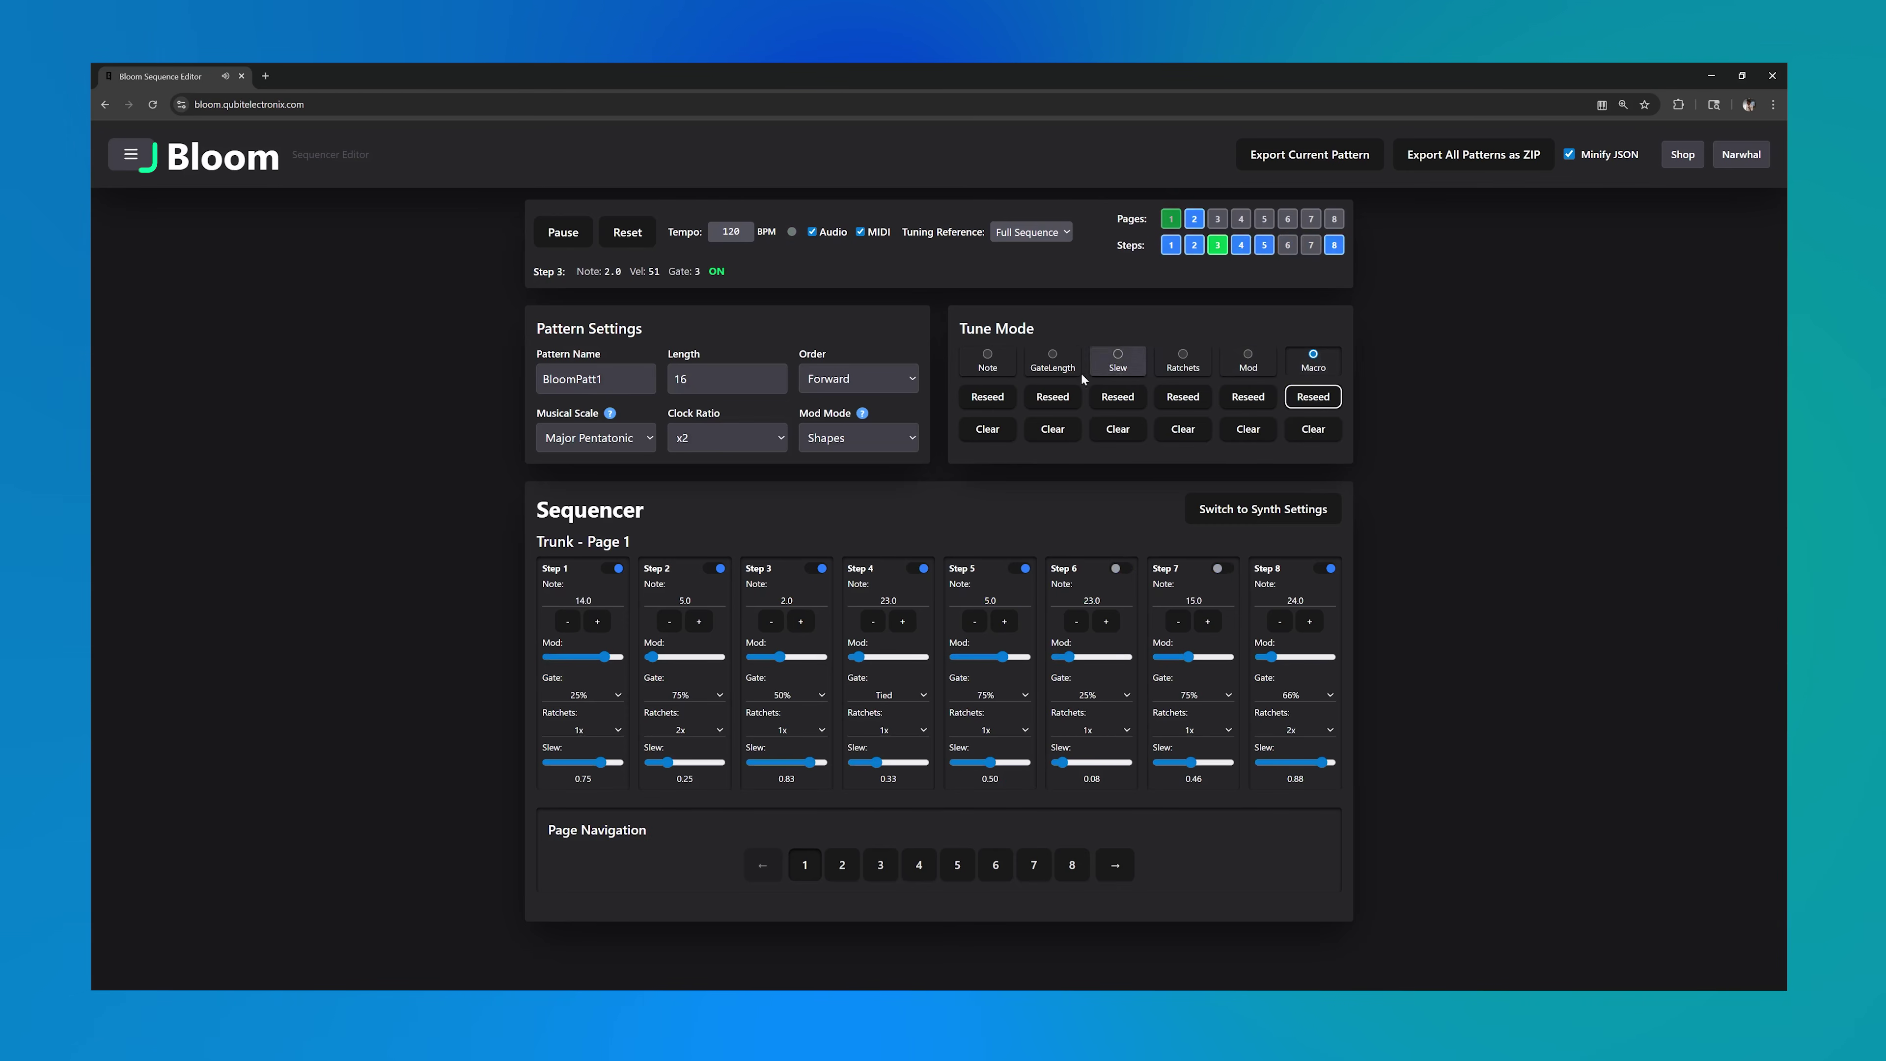
Show the file, pattern management and MIDI options, and export the current pattern as well as all patterns as a ZIP
click(132, 156)
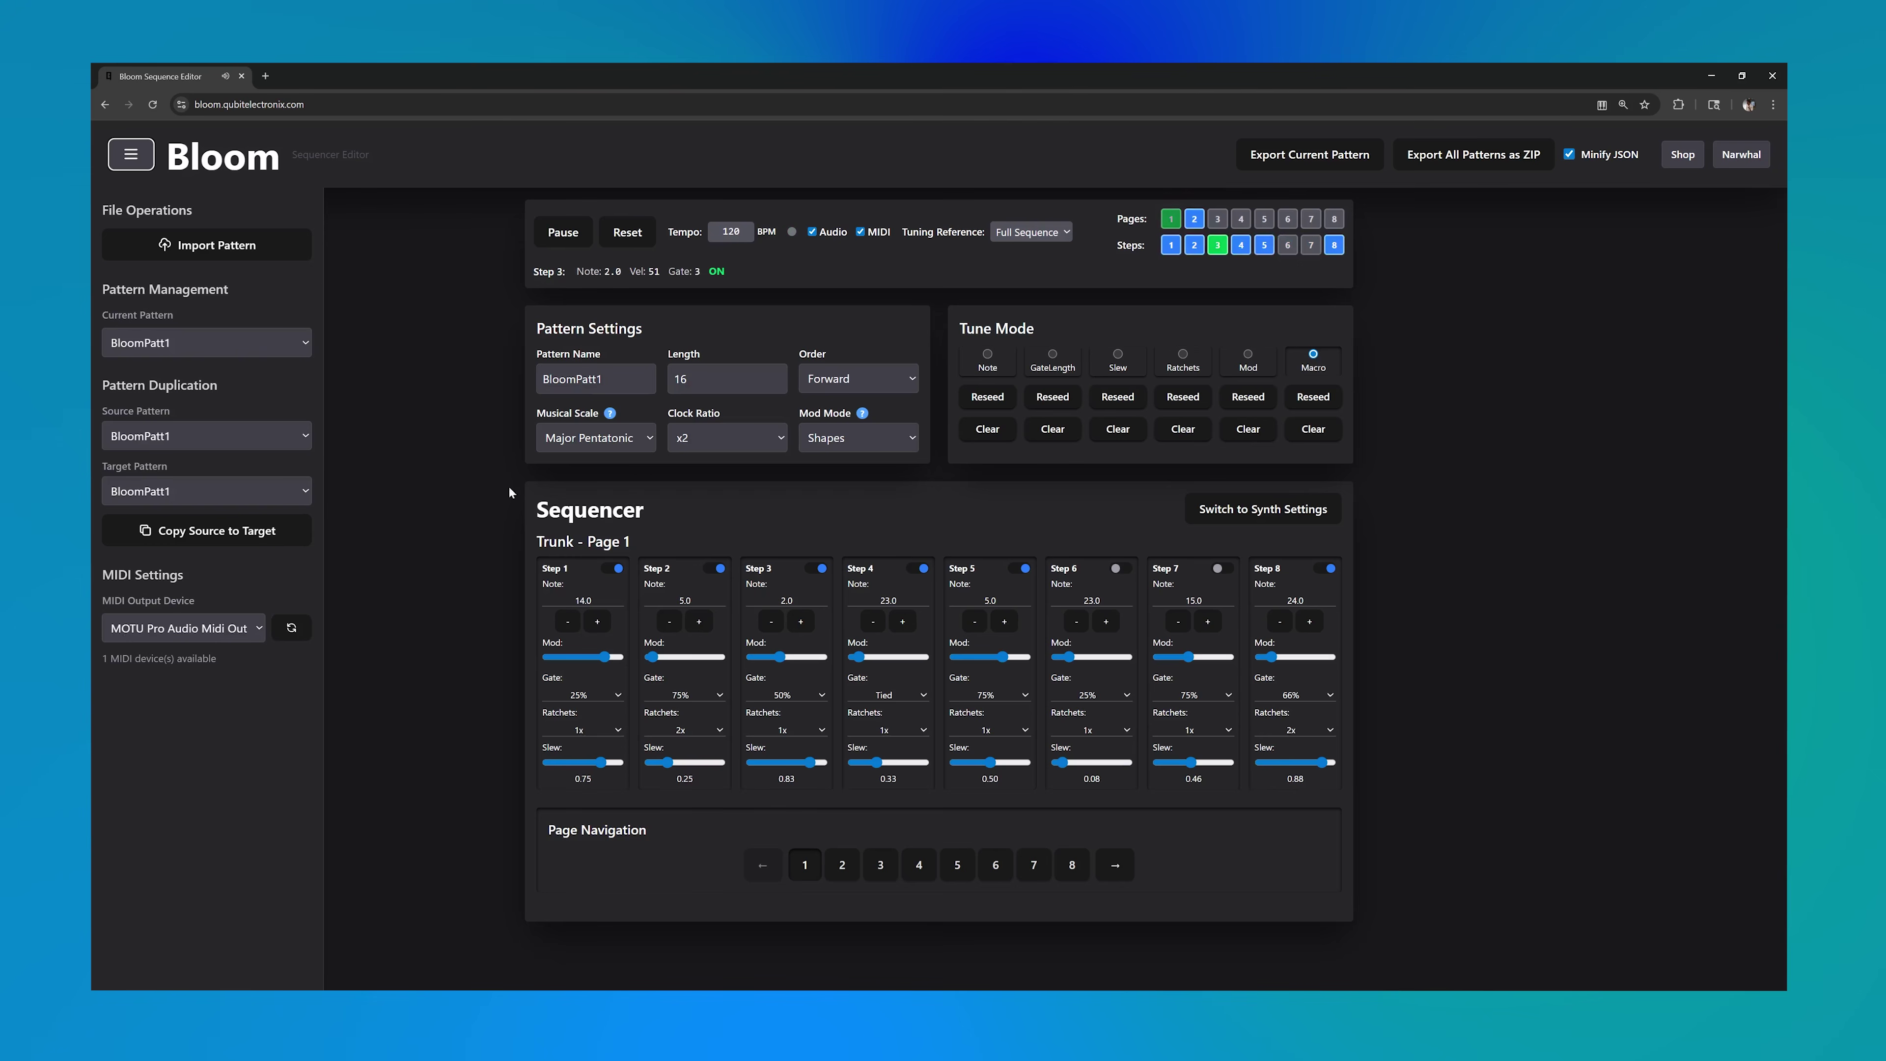
click(1310, 157)
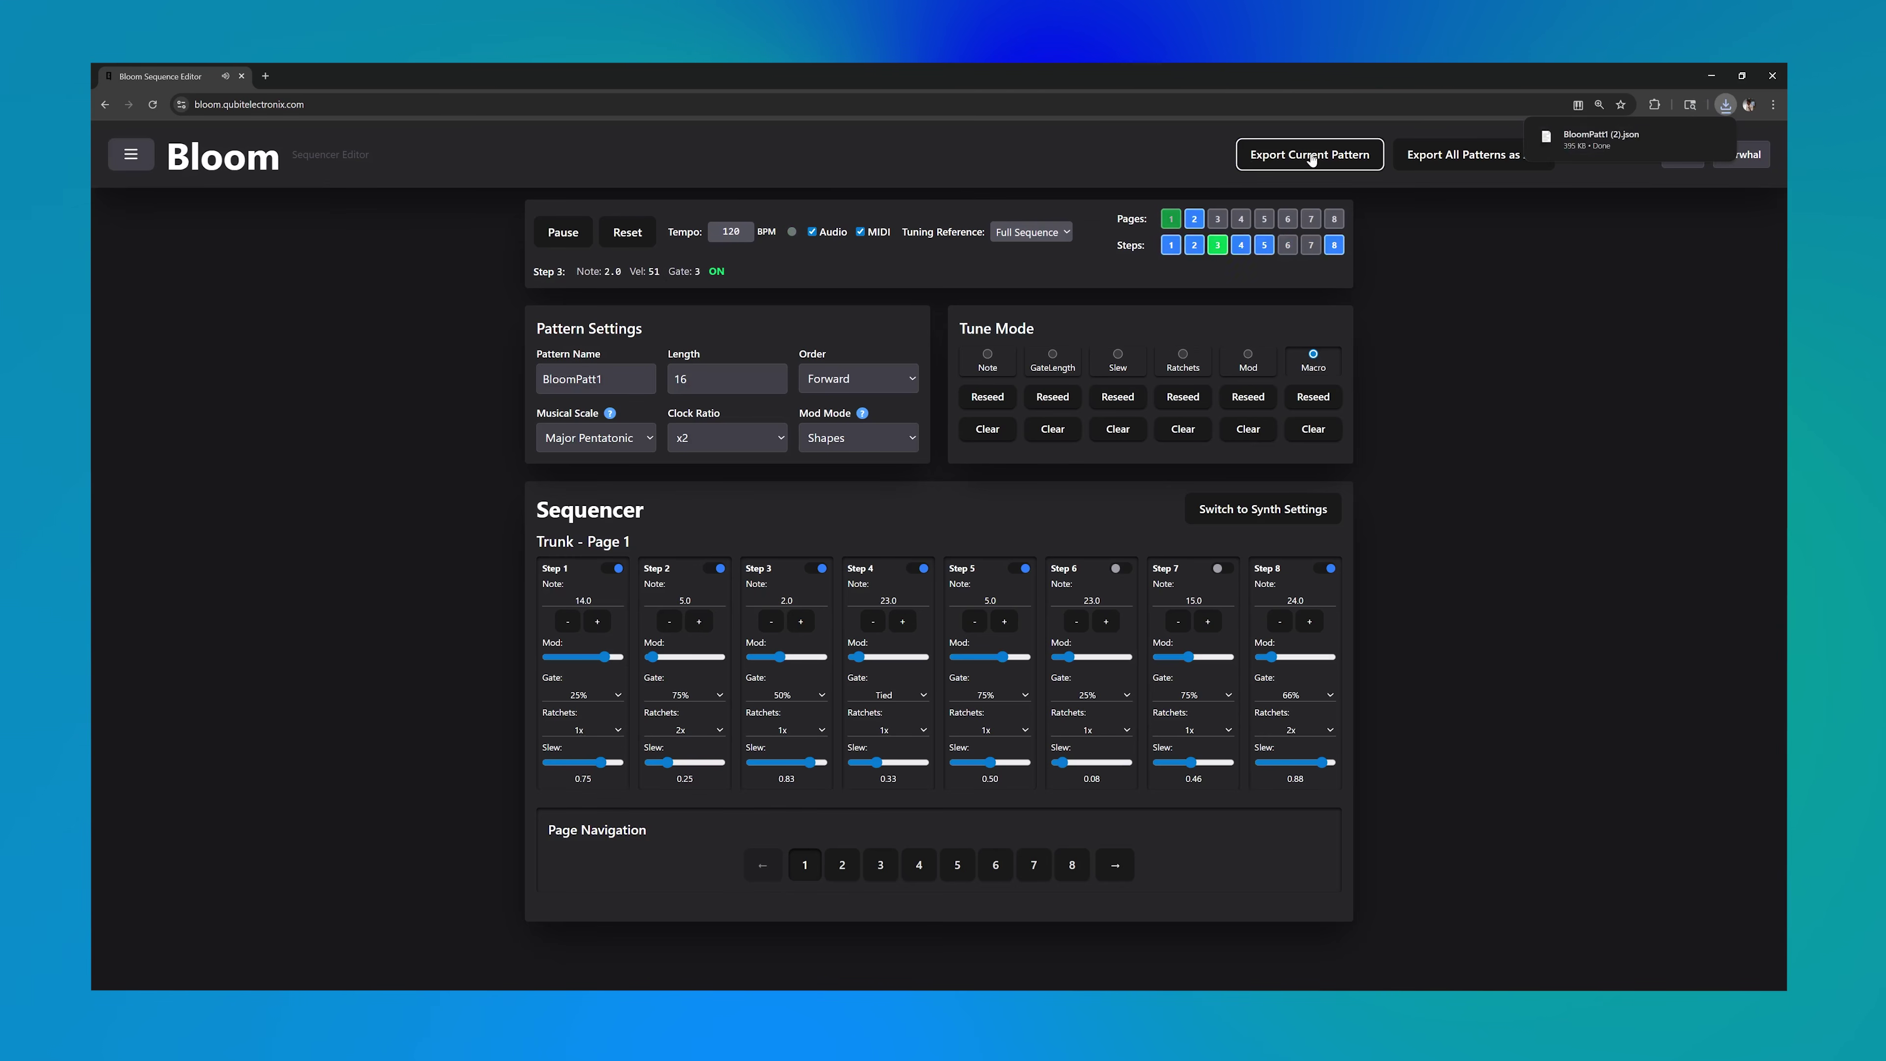
click(1469, 157)
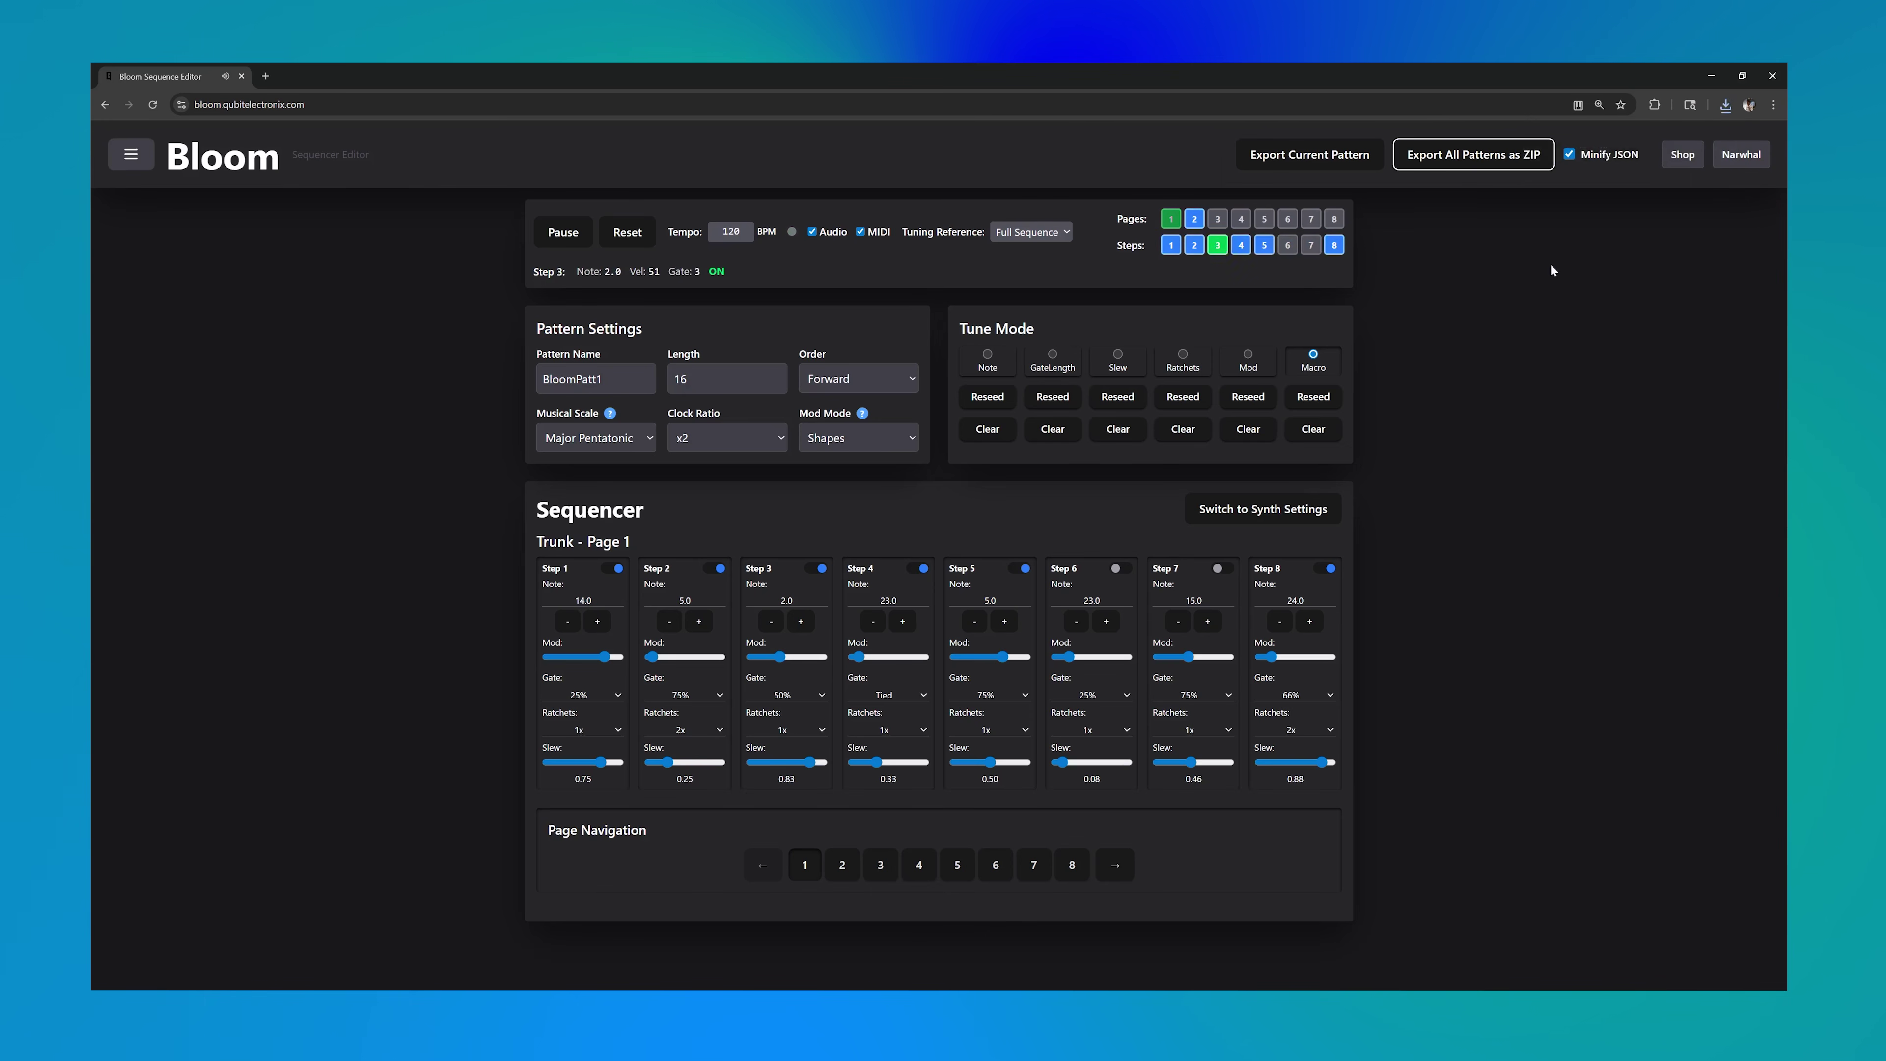